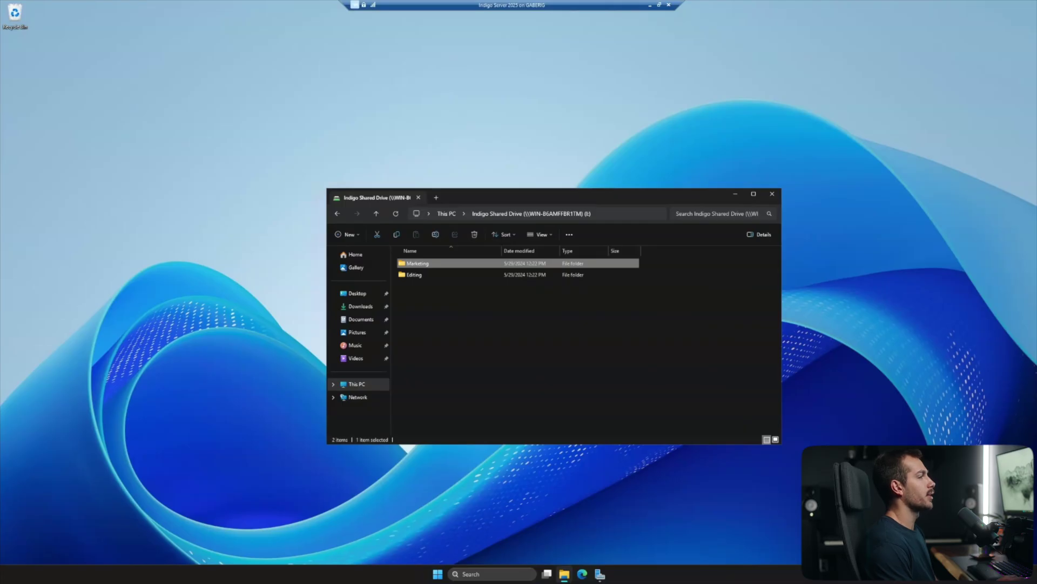
Open the security permissions of the Editing folder on the Indigo Shared Drive and review its groups and users.
click(356, 384)
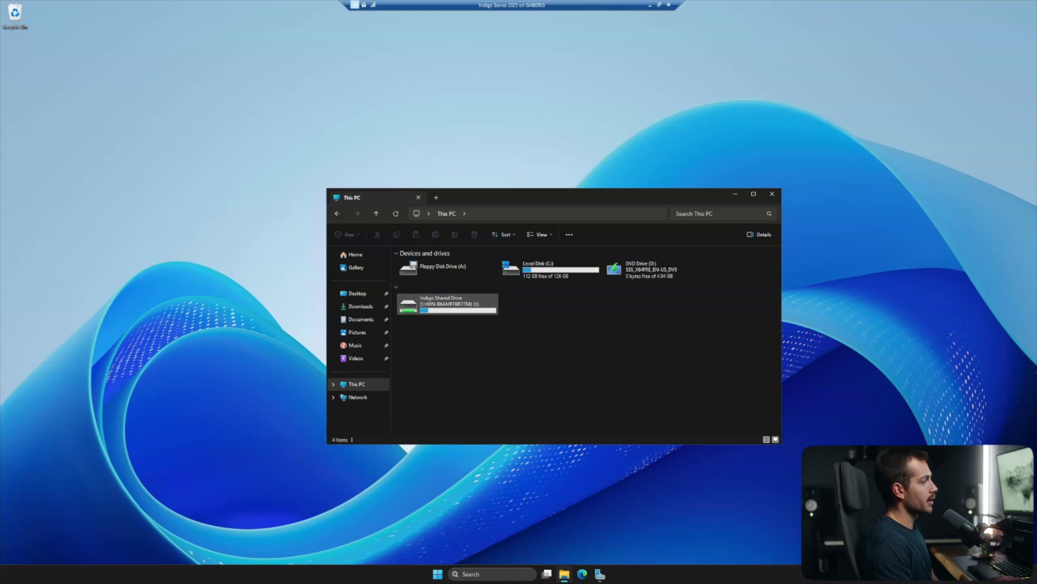
double_click(447, 304)
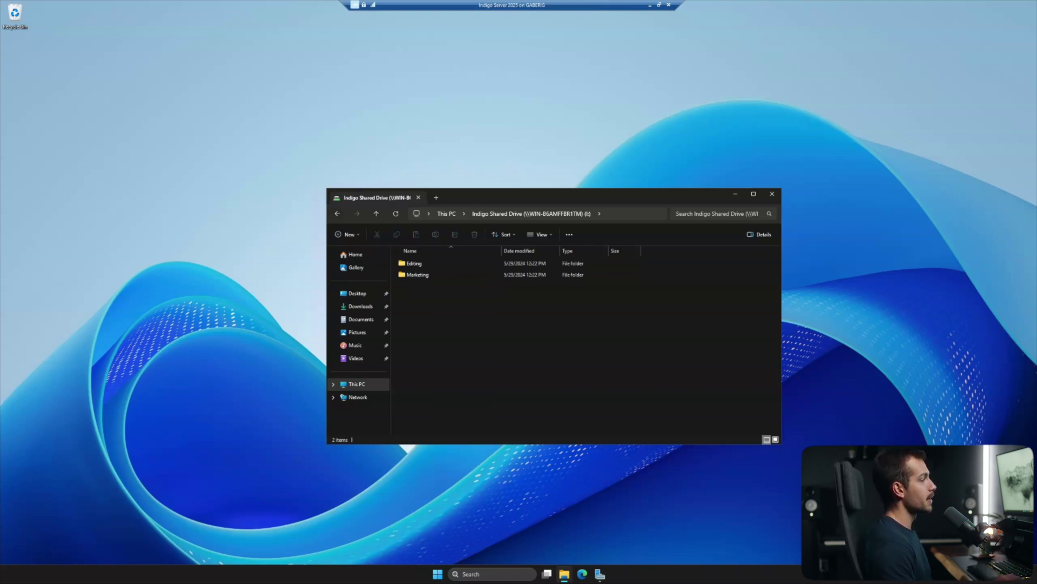
right_click(409, 263)
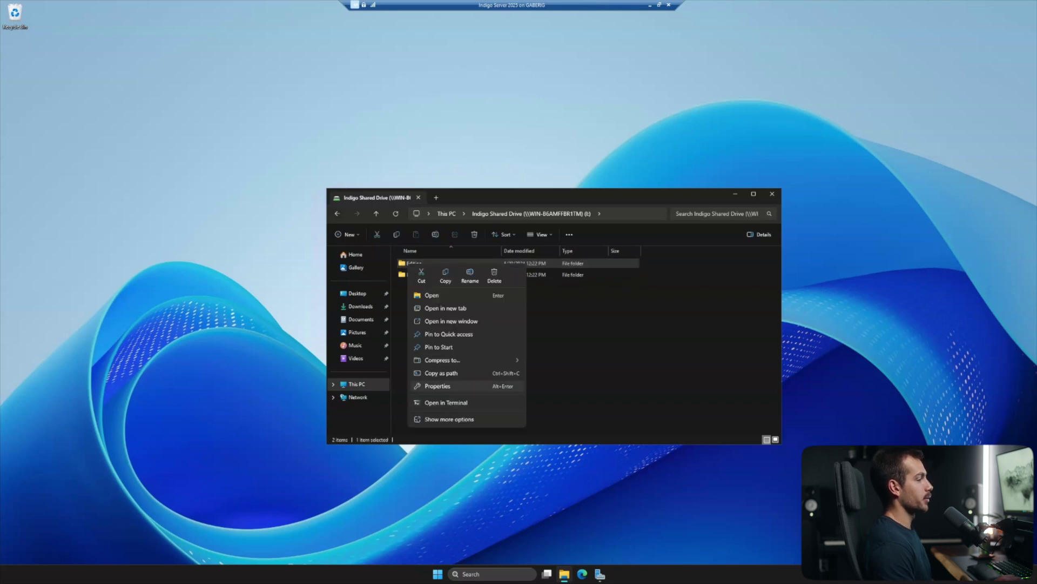
click(438, 386)
click(444, 283)
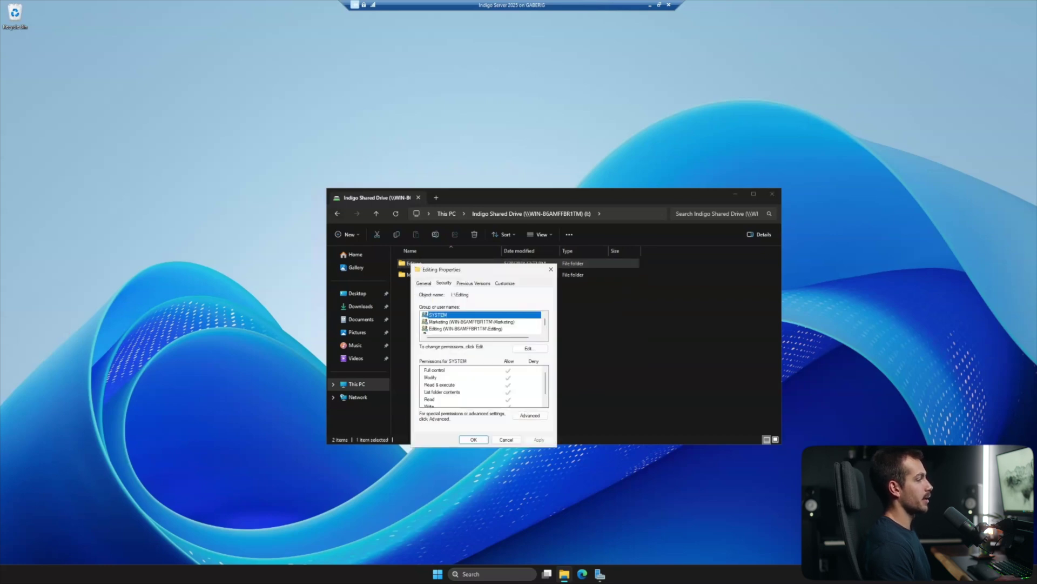
drag(459, 269, 651, 253)
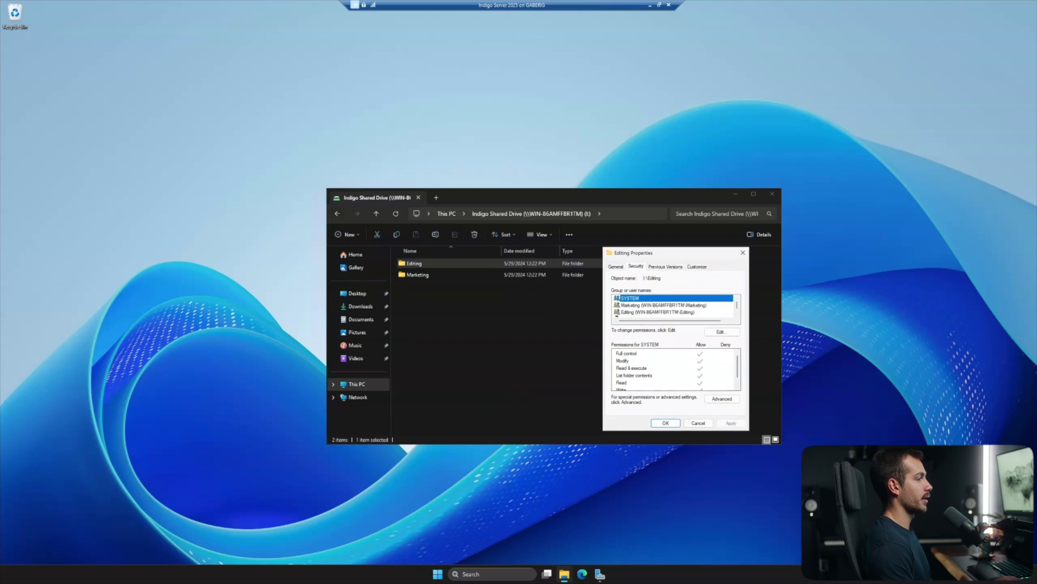
scroll(676, 305, down, 1)
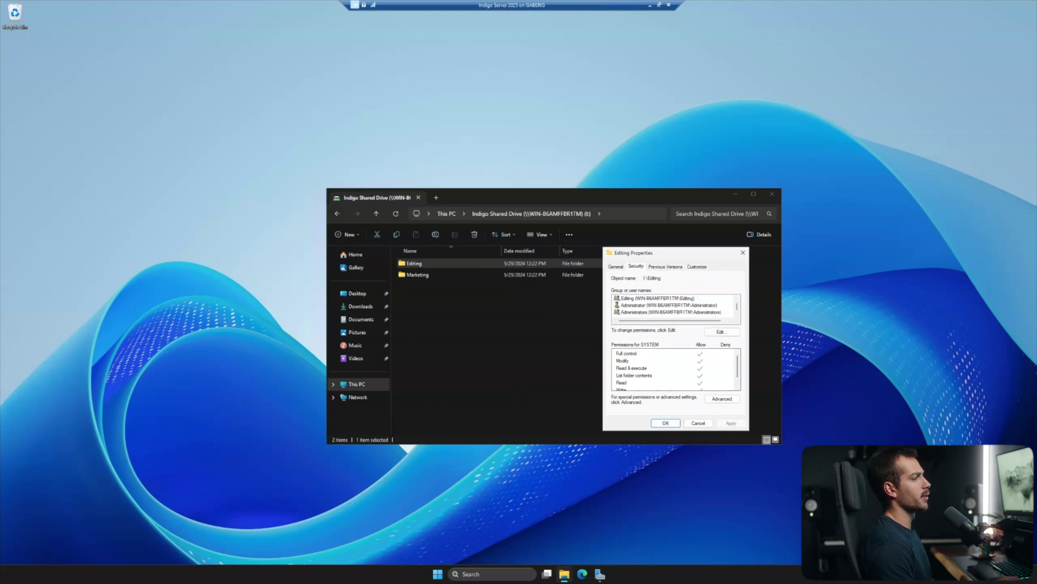
scroll(676, 305, up, 1)
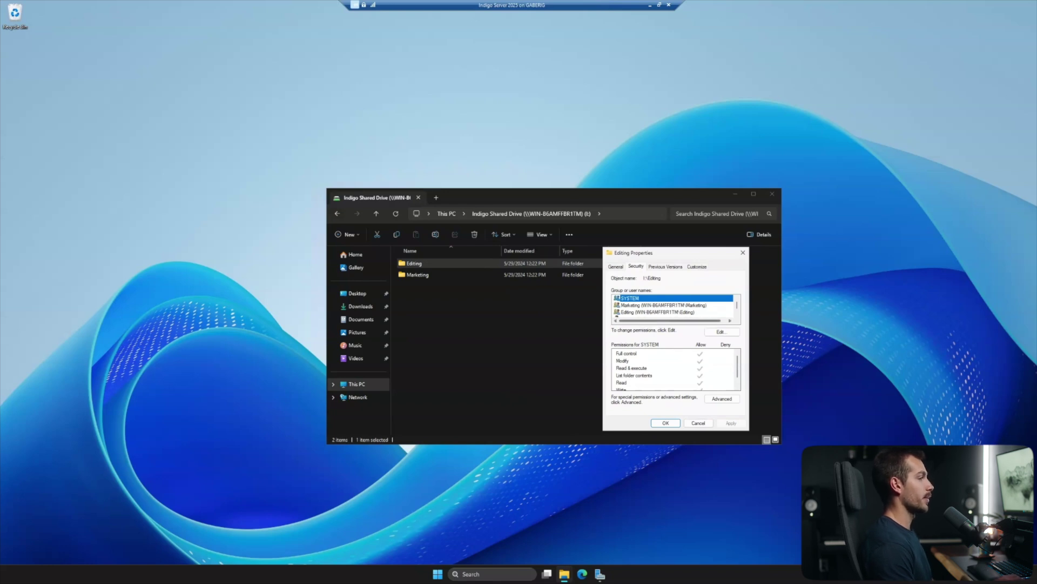
scroll(676, 305, down, 1)
Disable inheritance in the Editing folder's advanced security settings, converting inherited permissions into explicit permissions.
click(722, 398)
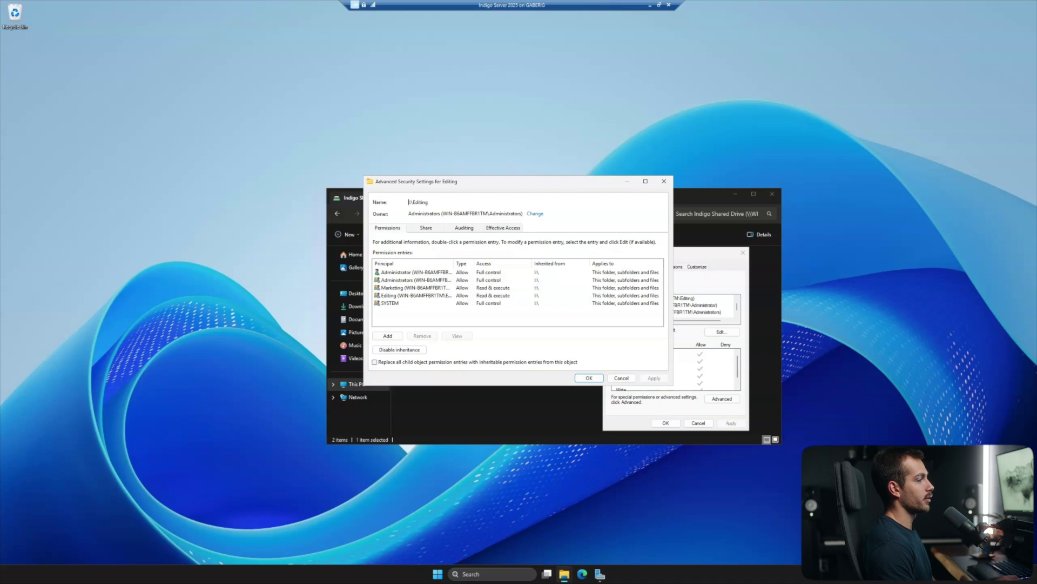
click(416, 287)
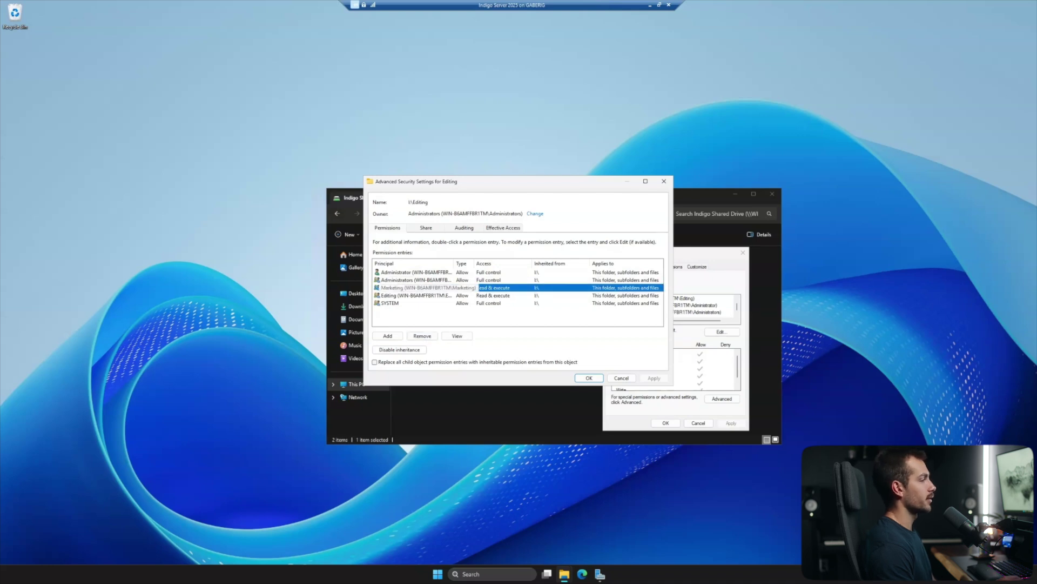
click(399, 350)
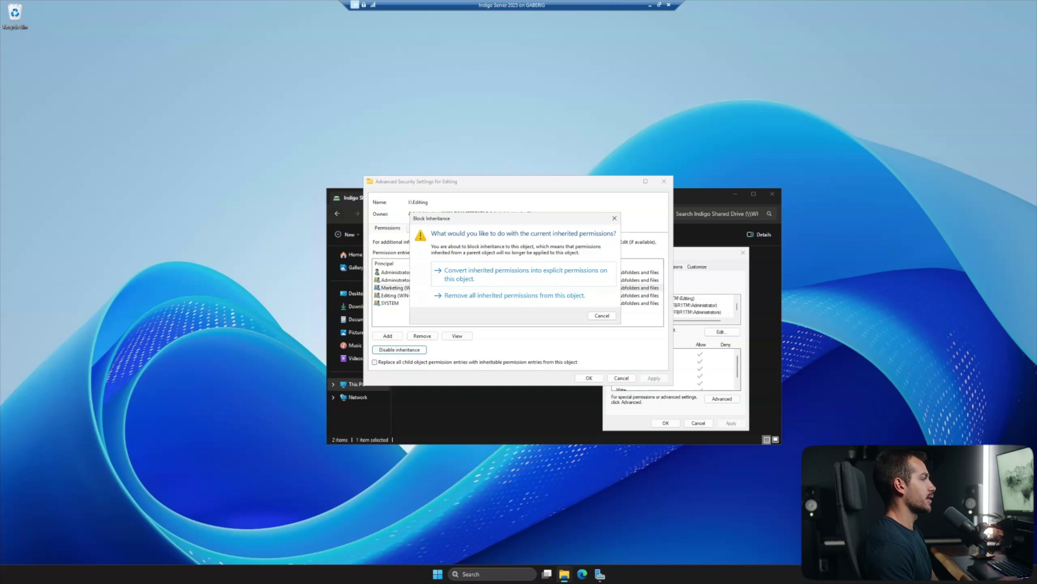
drag(513, 218, 512, 211)
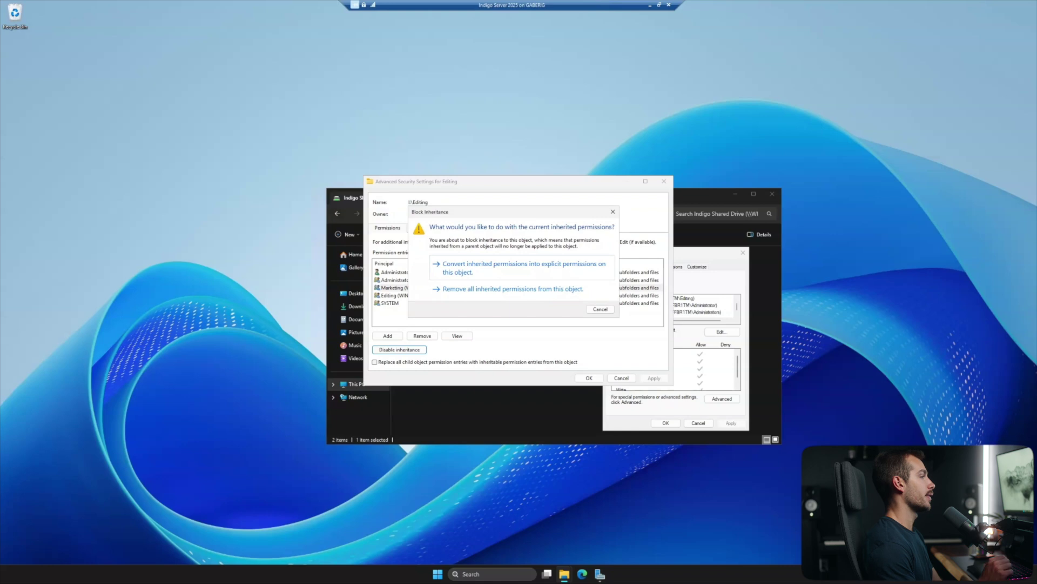
click(464, 265)
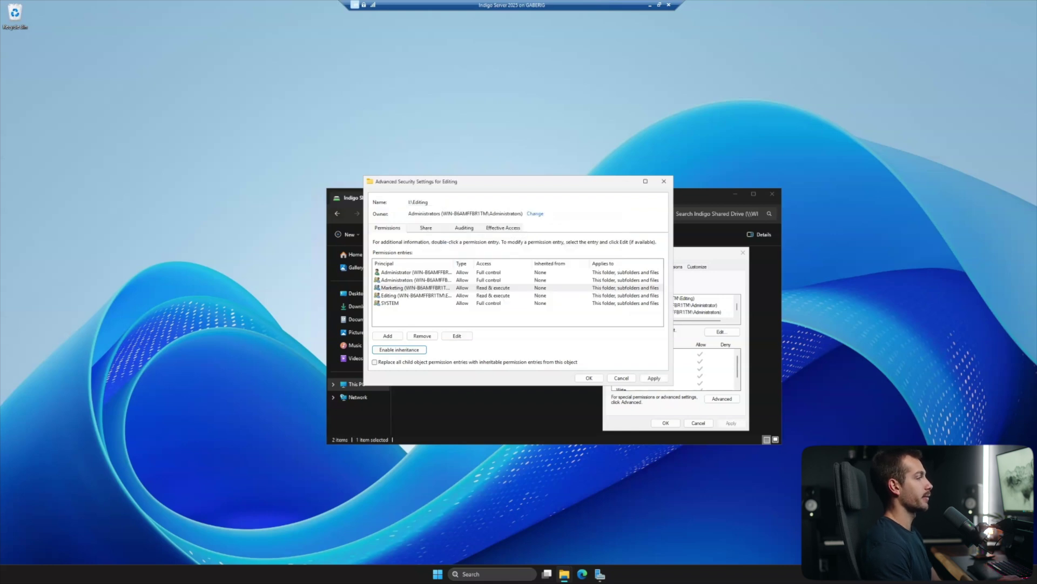
Remove the Marketing group's permission entry from the Editing folder.
click(415, 288)
click(422, 335)
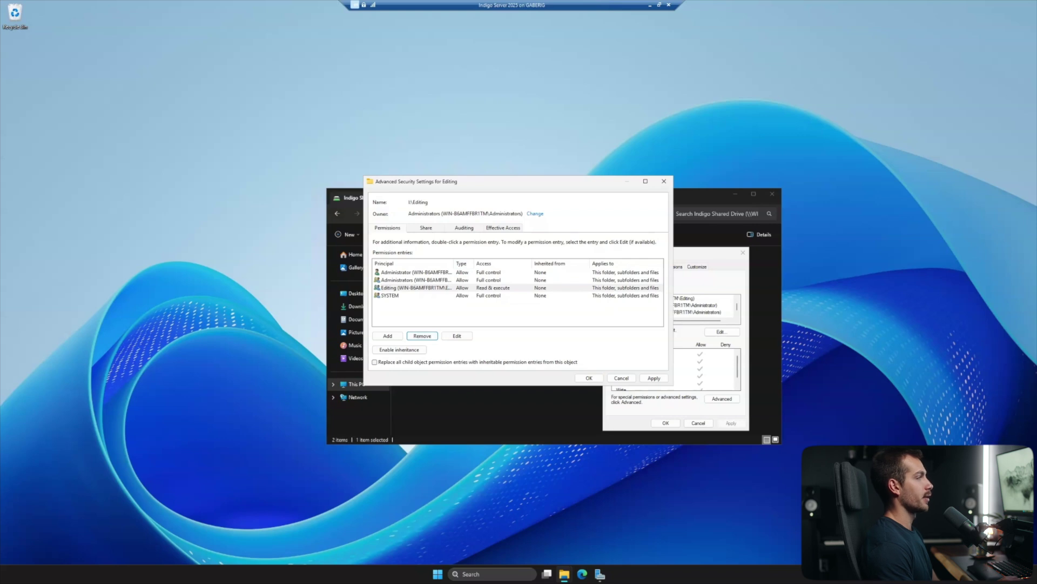
drag(518, 181, 555, 190)
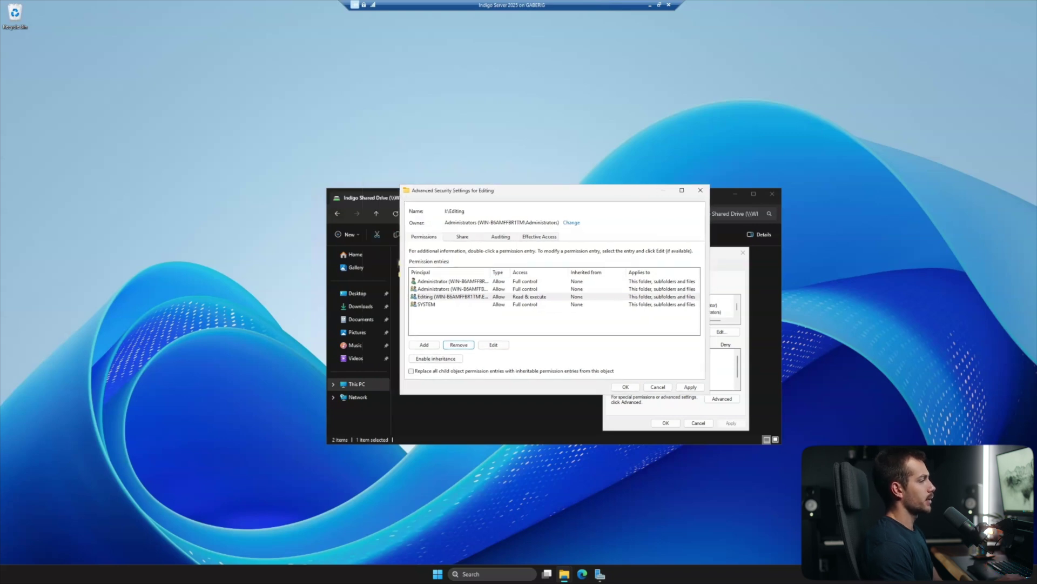
Check the Editing folder's remaining permission entries and the Editing group's basic permissions, and save the folder's security settings.
click(450, 296)
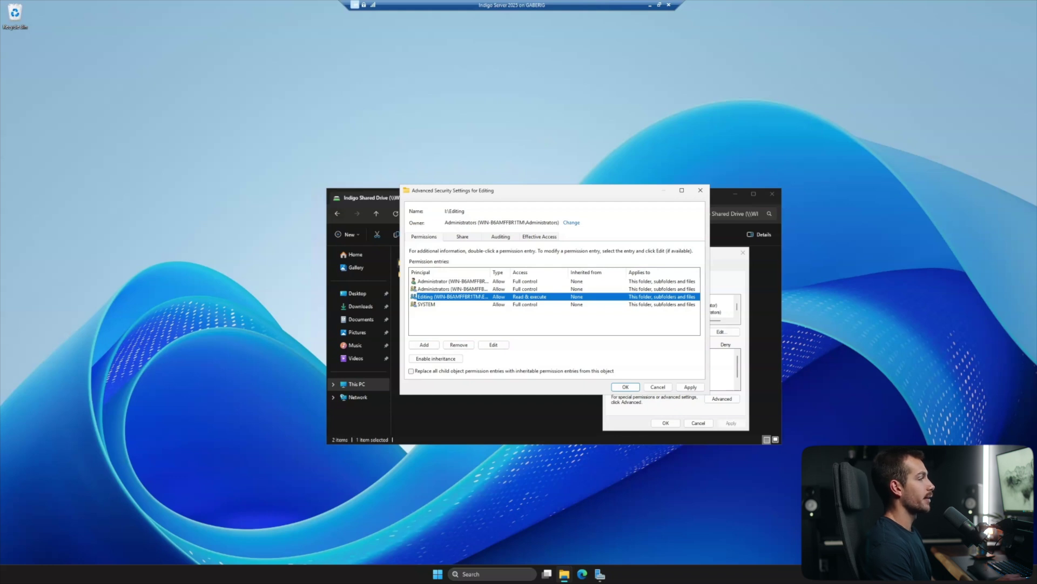
click(449, 288)
click(450, 281)
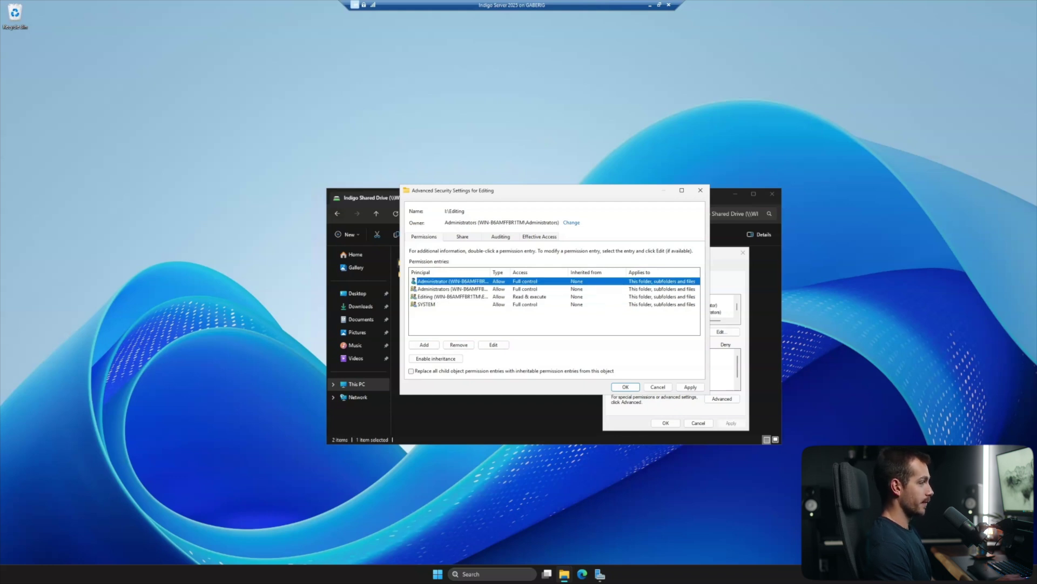
click(450, 296)
click(450, 305)
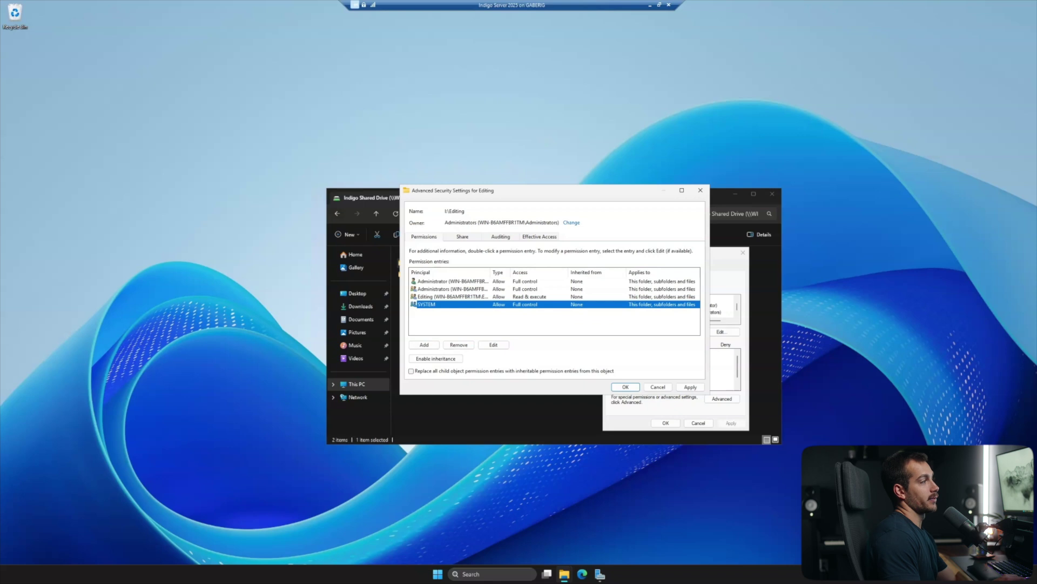
click(450, 296)
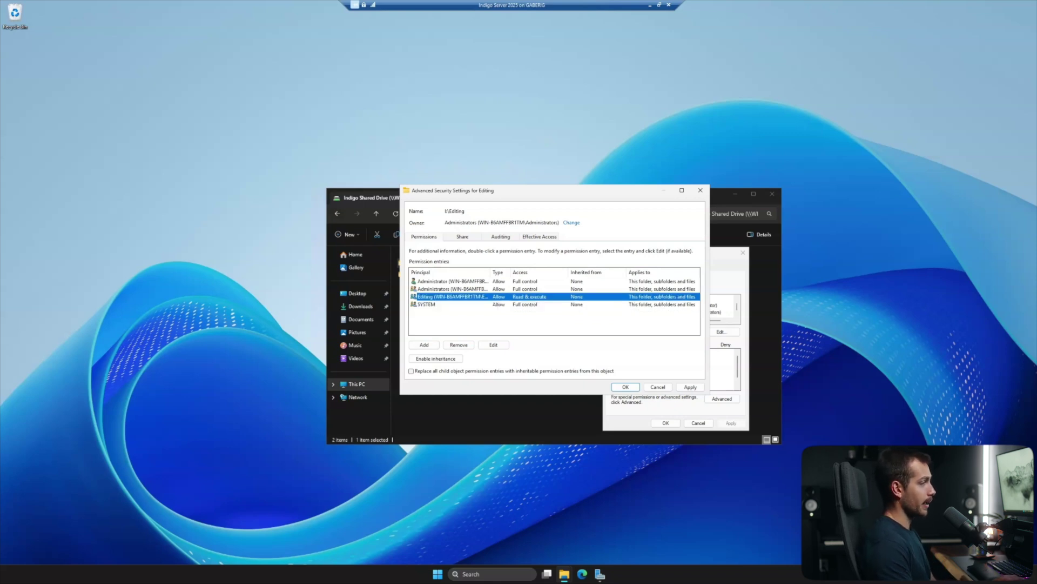
click(493, 344)
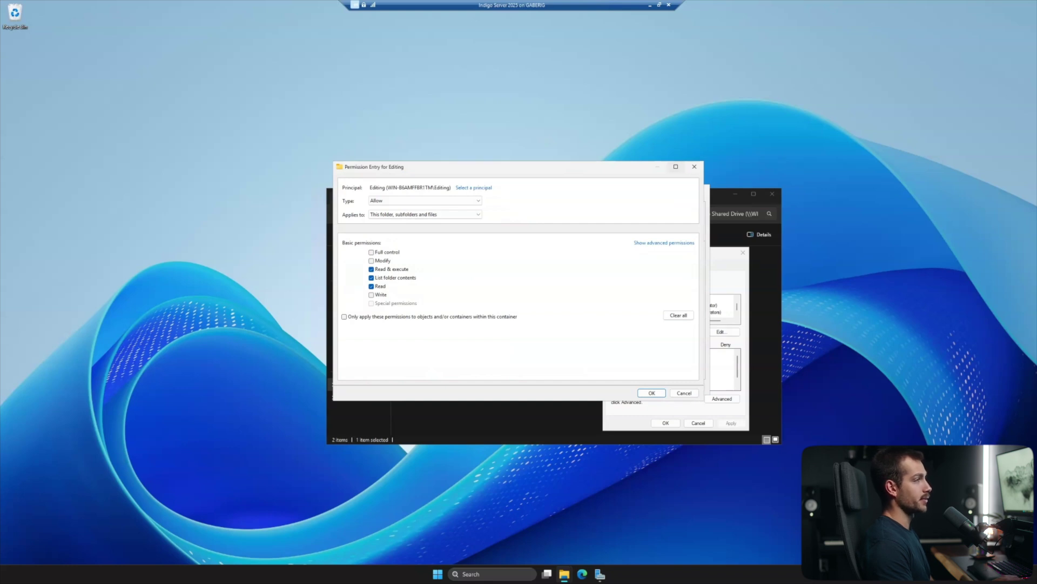
click(693, 166)
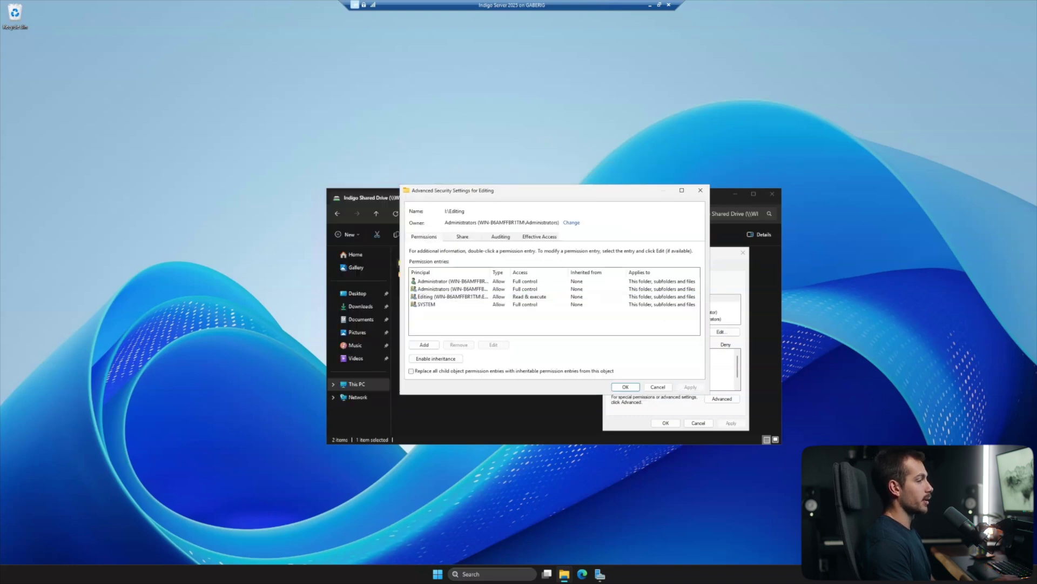
key(Return)
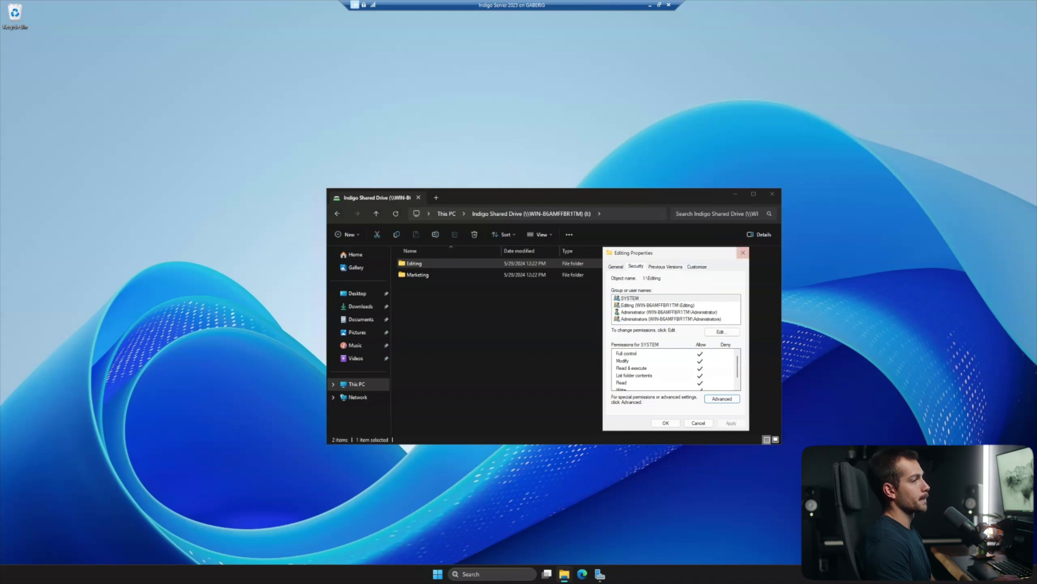
click(743, 252)
Open the advanced security settings of the Marketing folder on the shared drive.
right_click(426, 275)
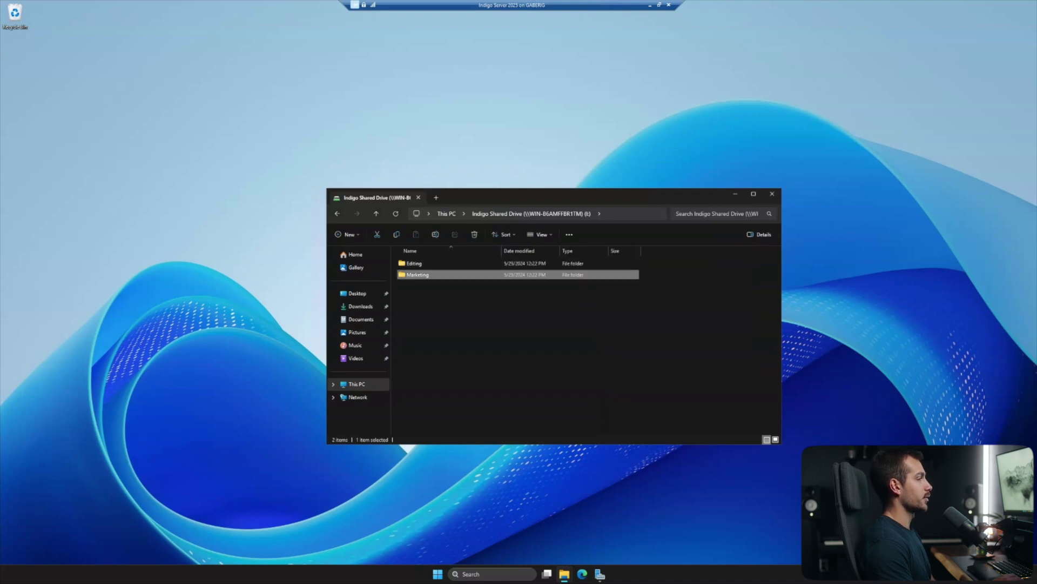
click(455, 396)
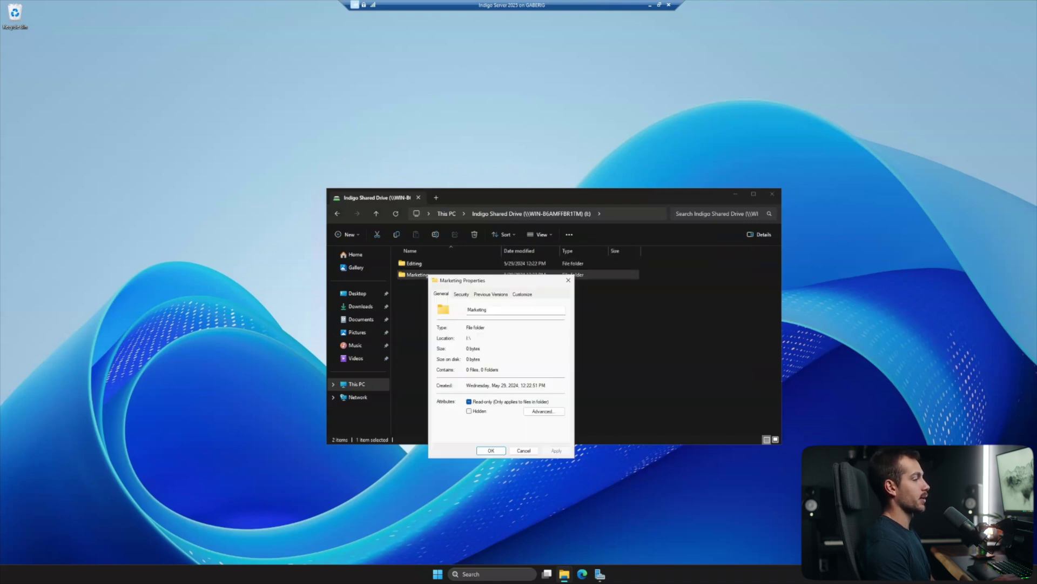
click(461, 294)
drag(501, 280, 670, 257)
click(716, 404)
click(717, 404)
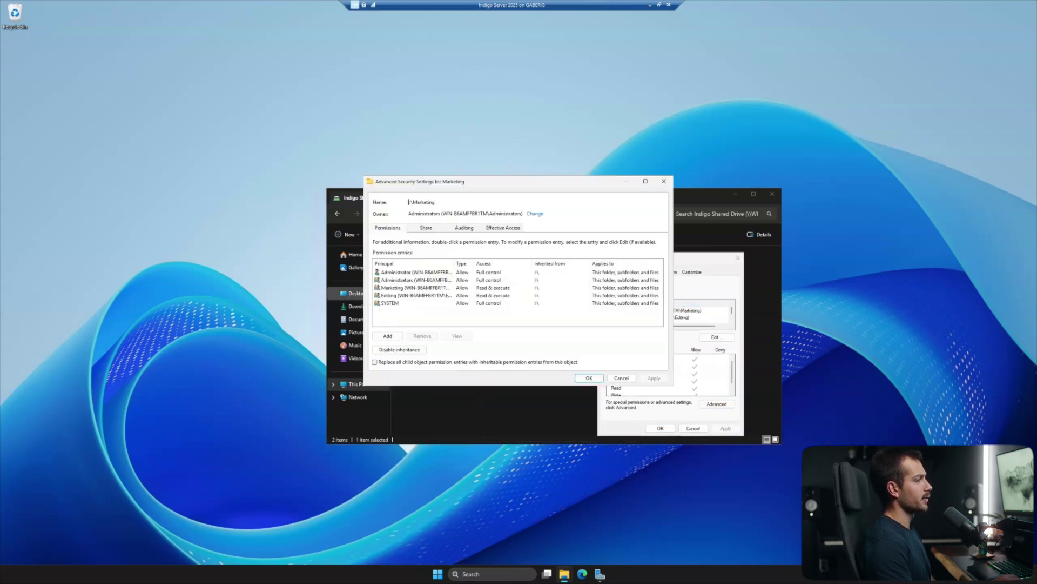
Disable inheritance on the Marketing folder, converting its inherited permissions into explicit permissions.
click(416, 295)
drag(486, 181, 625, 183)
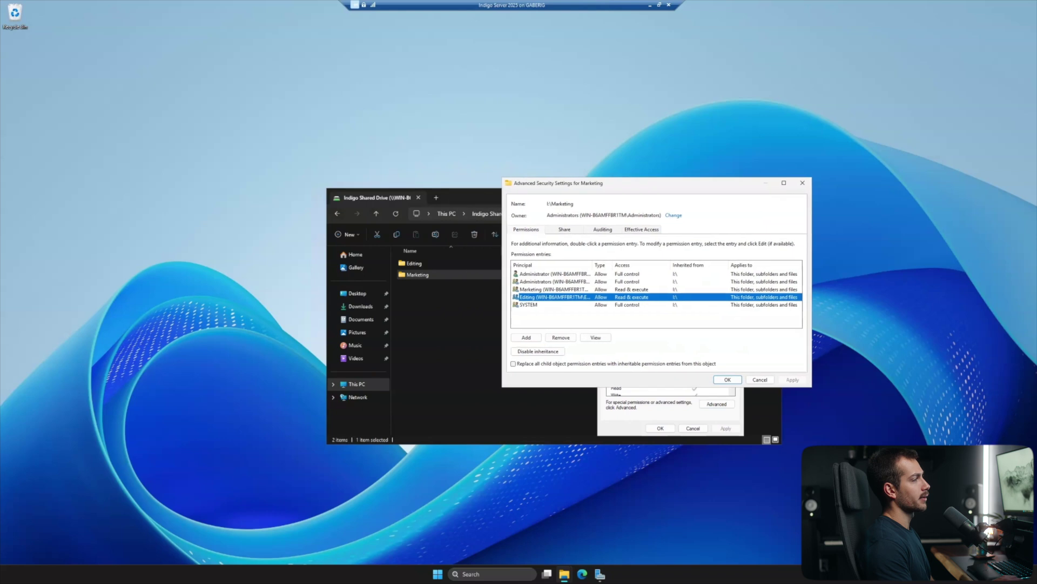
click(538, 352)
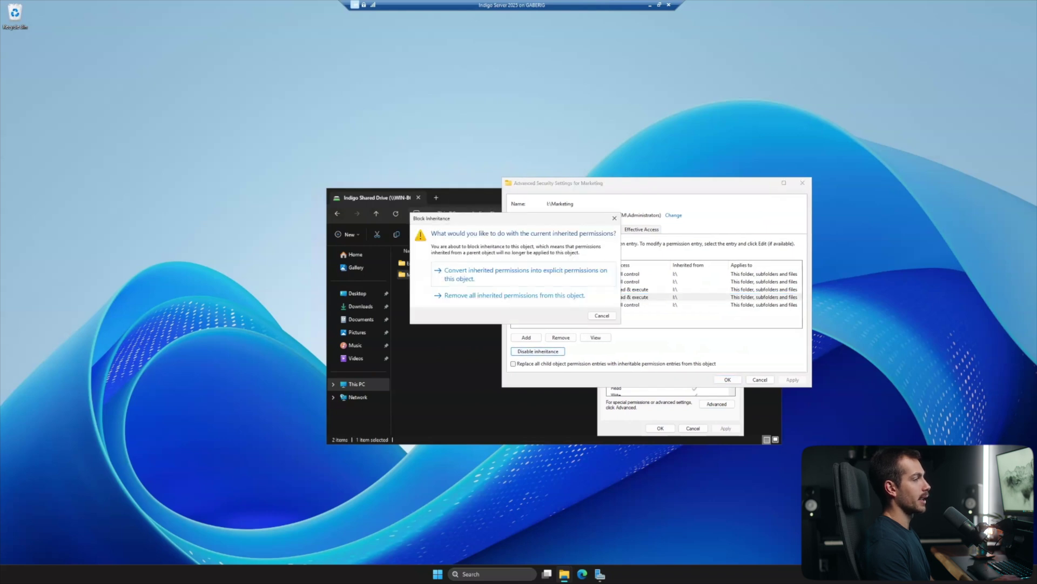
click(525, 270)
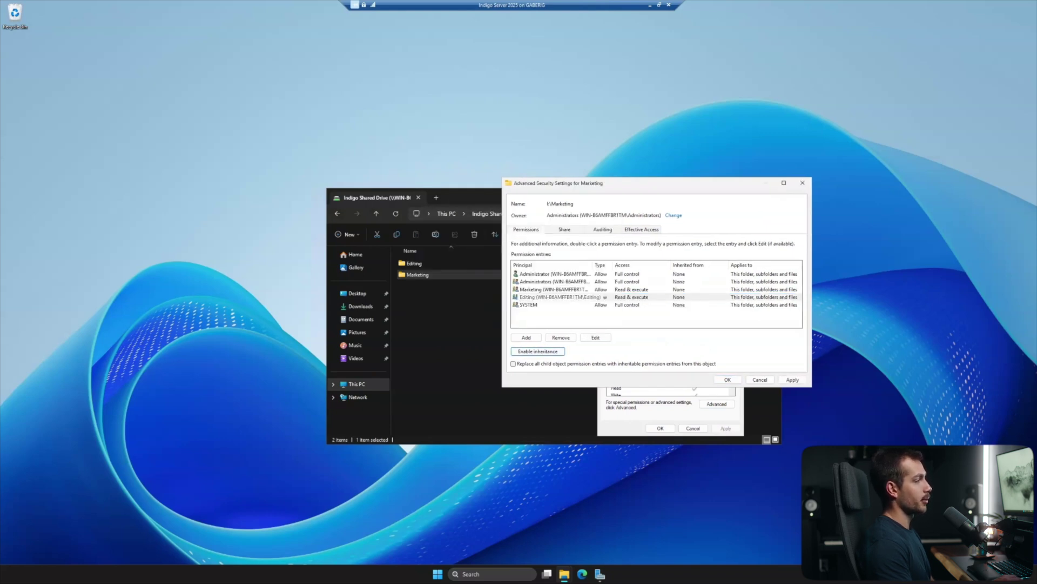
Remove the Editing group's permission entry from the Marketing folder and save the security changes.
click(555, 296)
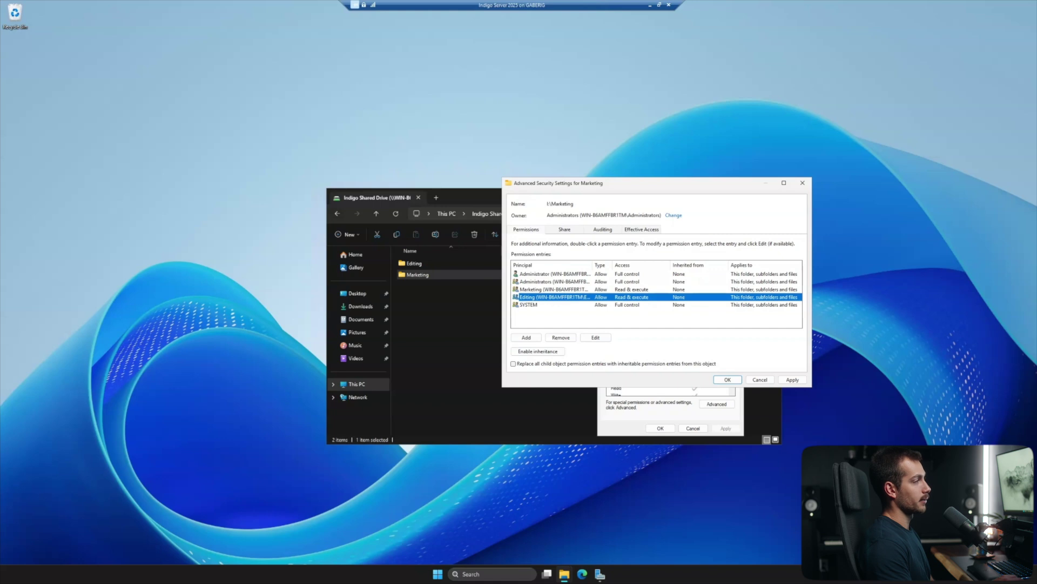
click(561, 337)
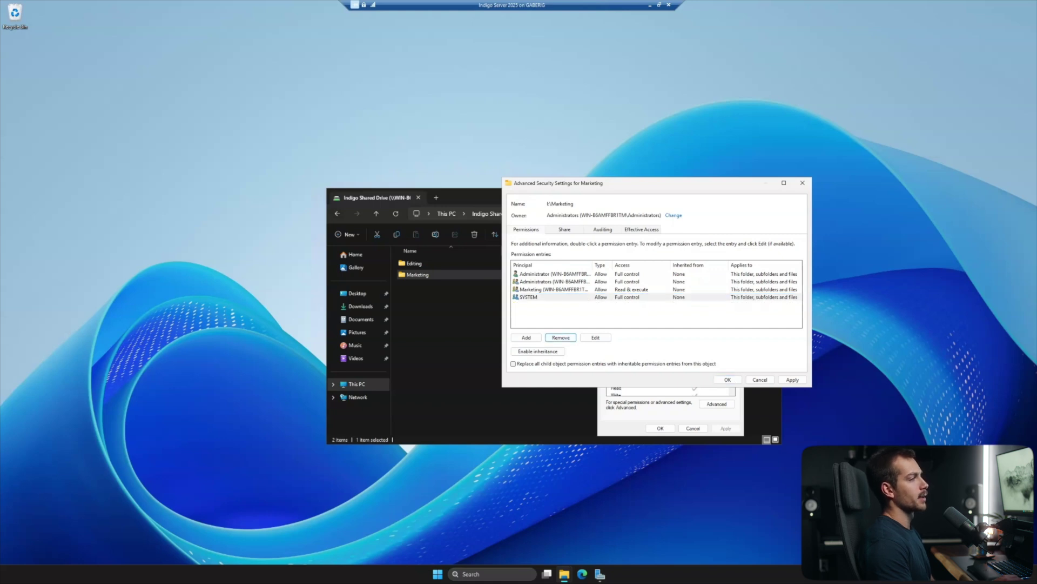
click(791, 380)
click(727, 380)
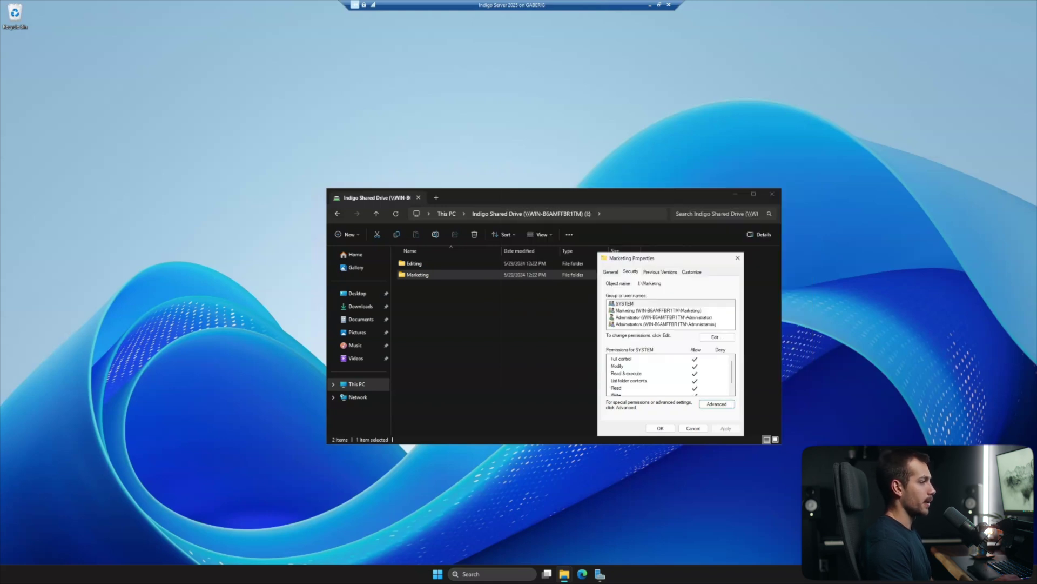
click(660, 428)
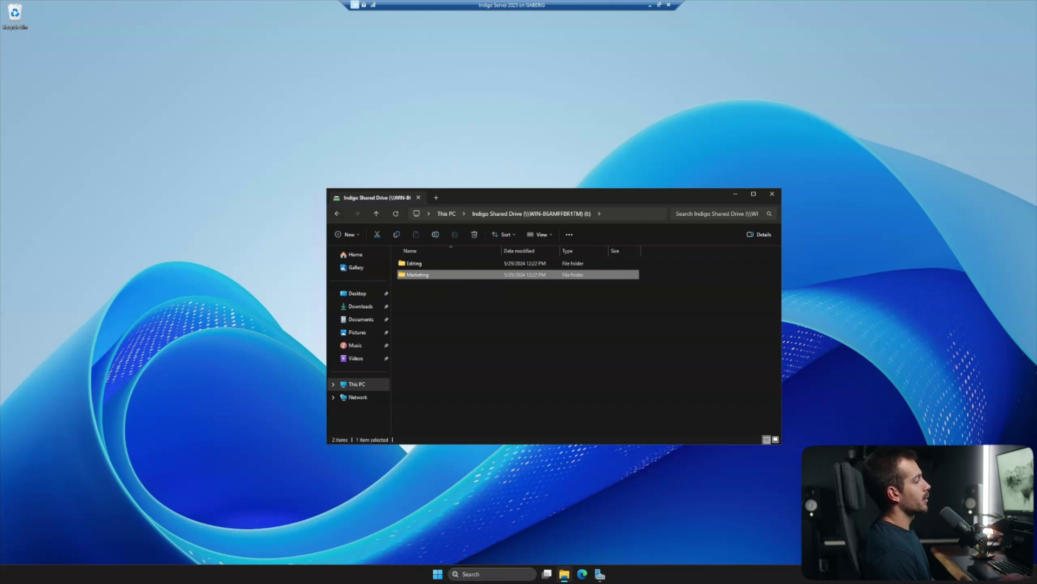
Create a new folder named CMO inside the Marketing folder.
key(Return)
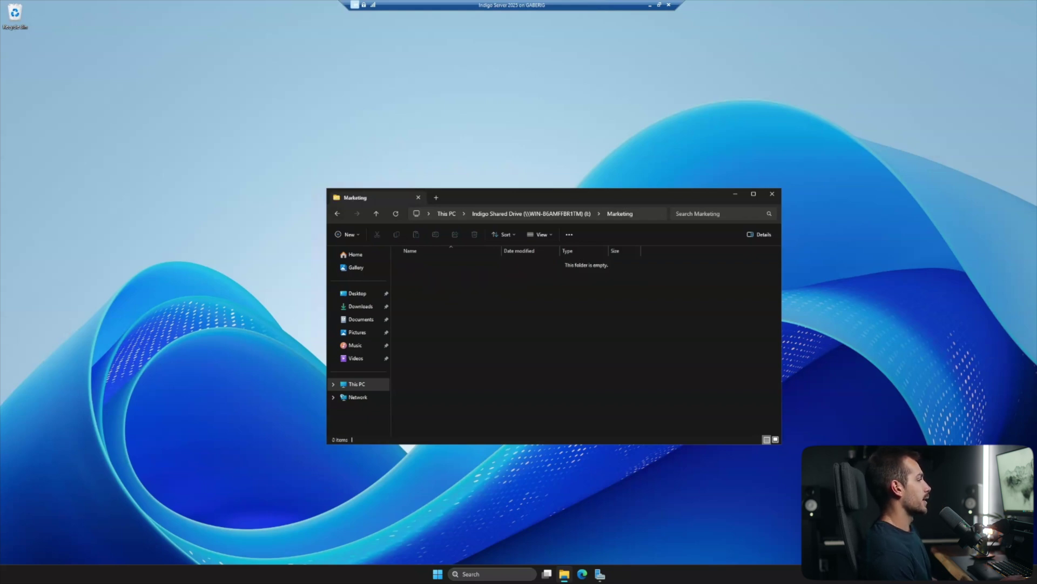
right_click(409, 263)
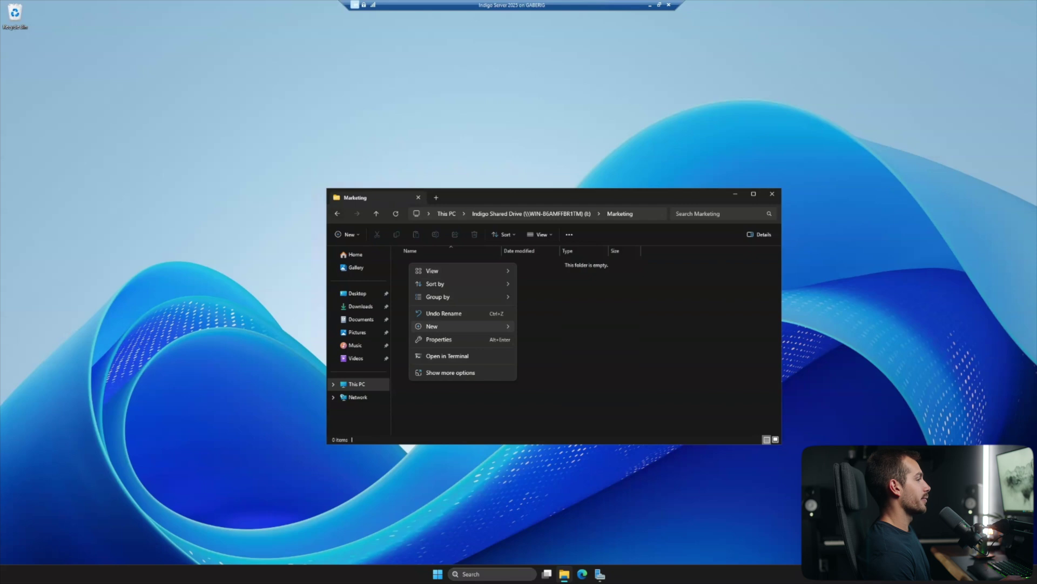
mouse_move(462, 326)
click(538, 327)
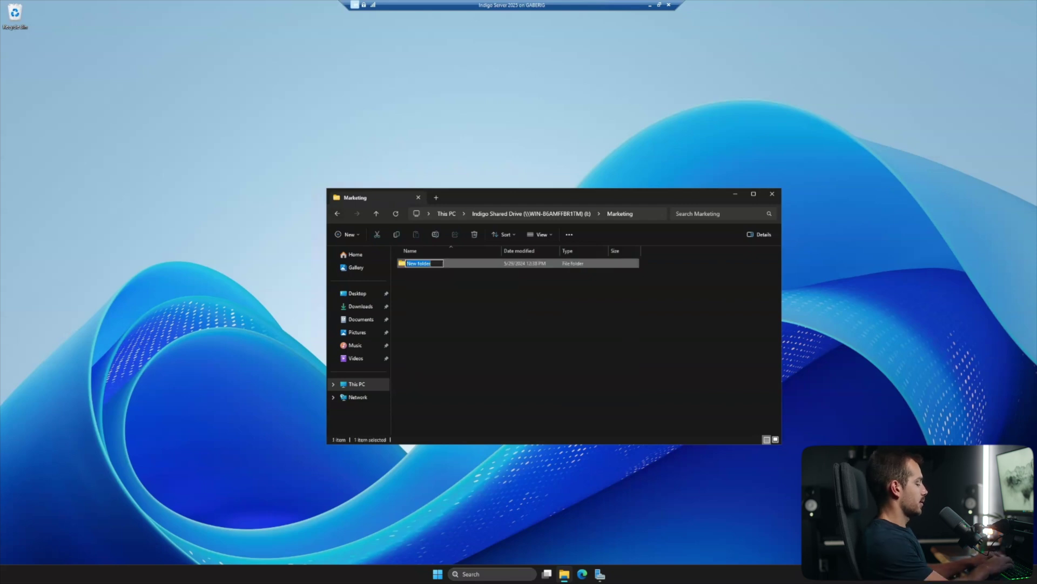
text(CMO)
key(Return)
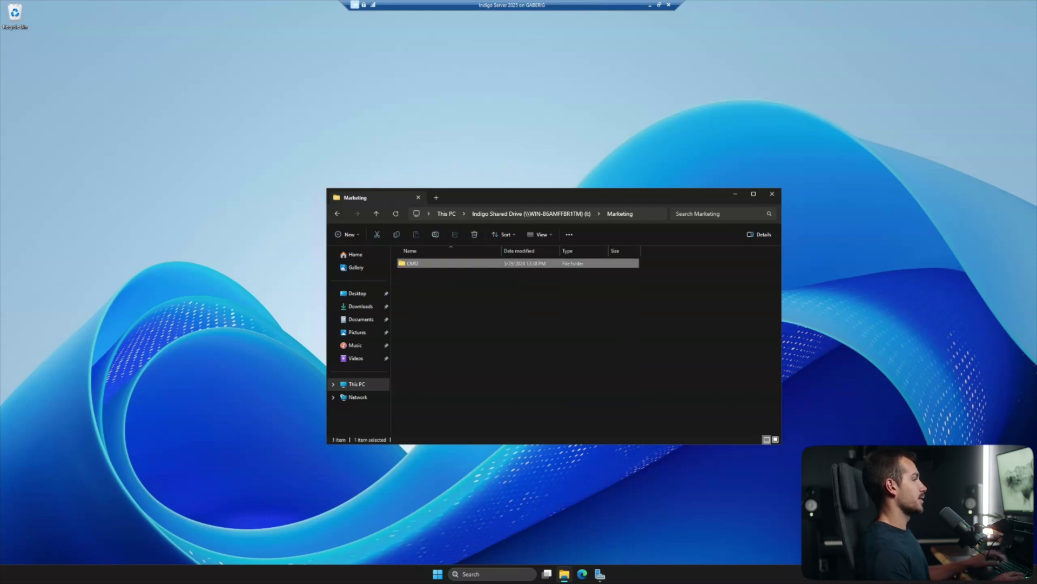
Create a second folder named General Marketing inside the Marketing folder.
right_click(414, 274)
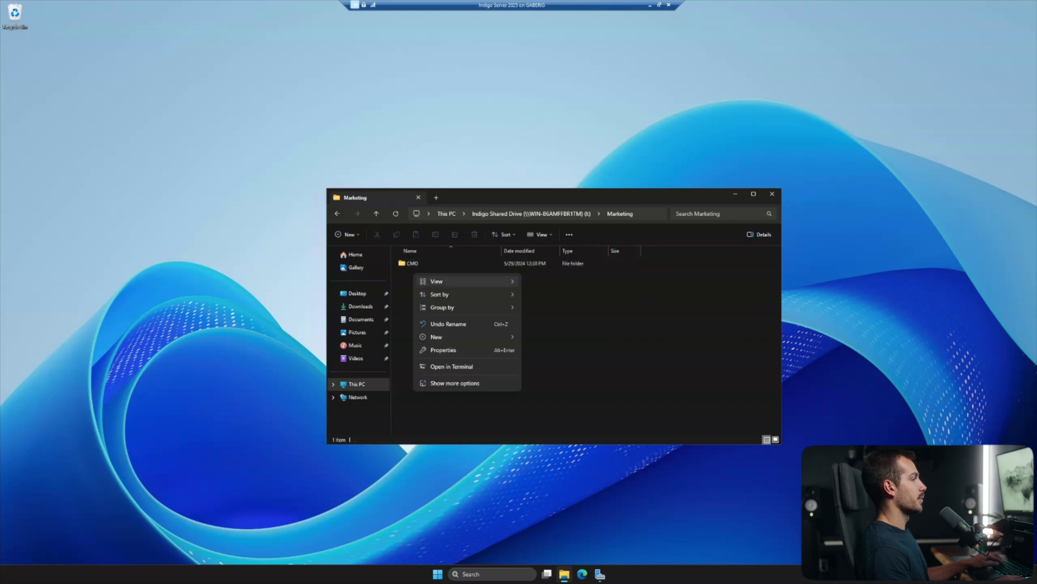
key(ctrl+shift+n)
key(BackSpace)
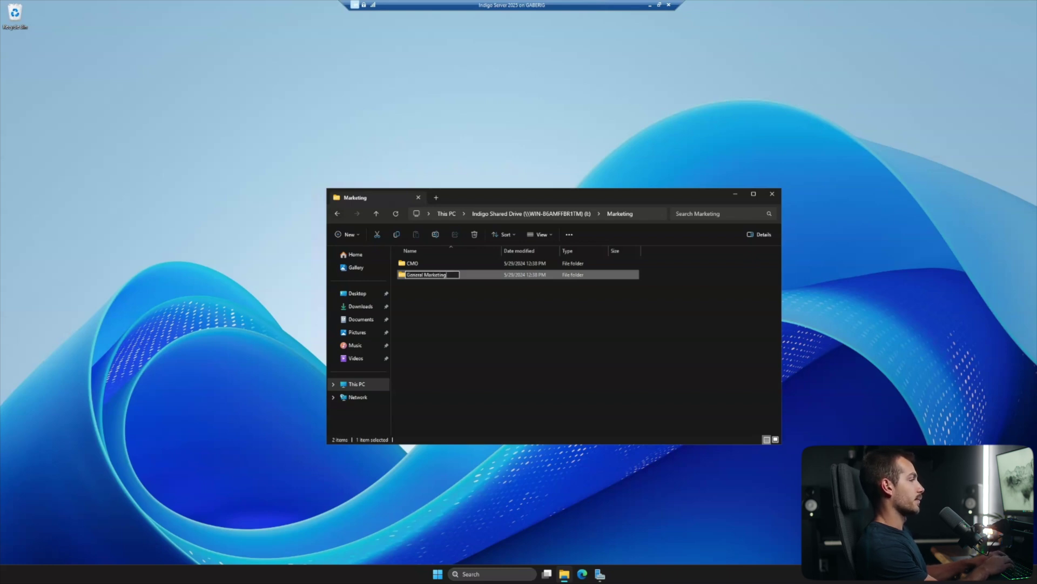
key(Return)
Open the advanced security settings of the CMO folder.
right_click(444, 263)
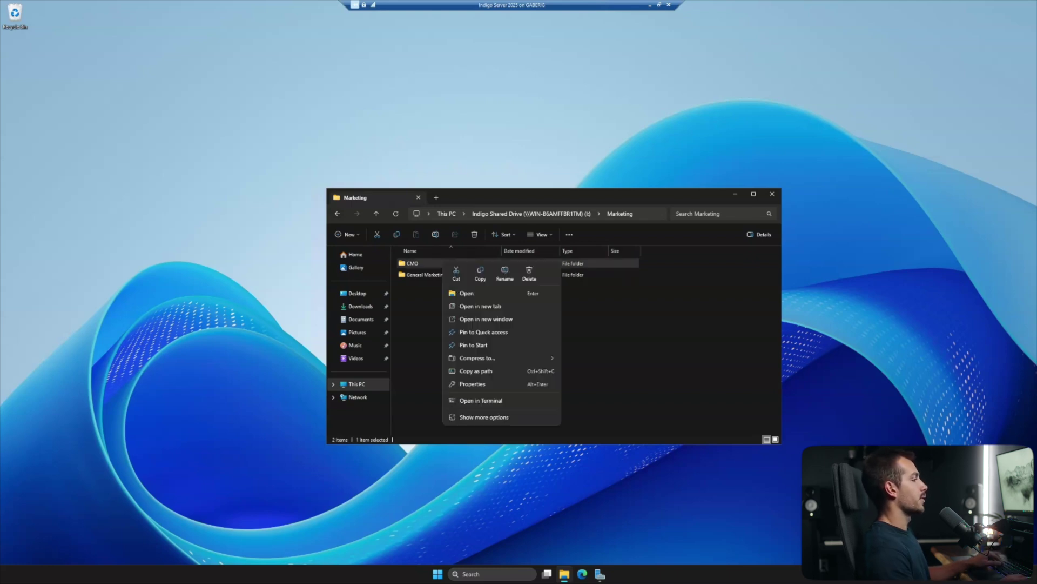
click(472, 383)
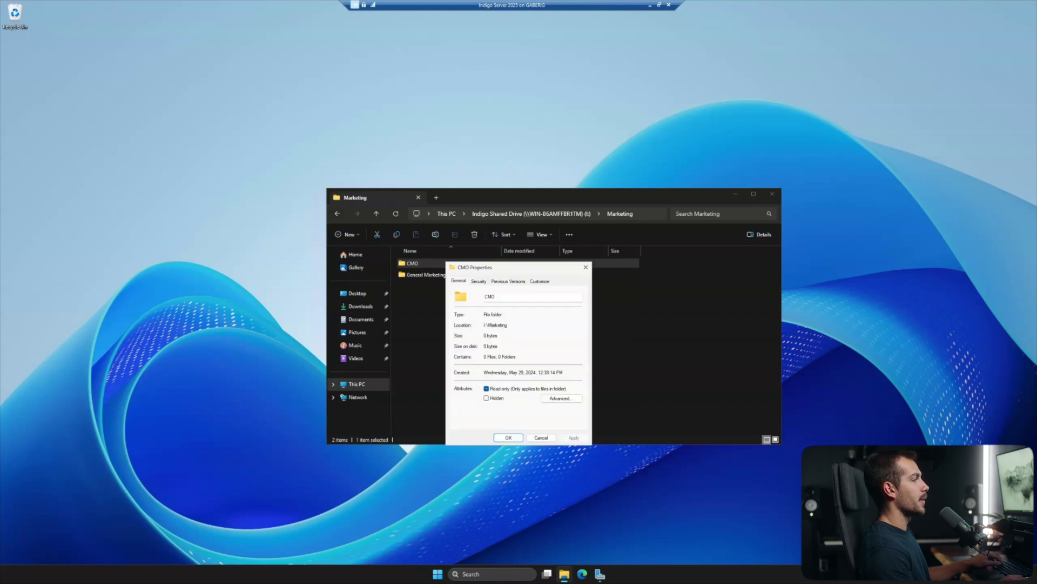
drag(514, 267, 591, 233)
click(556, 246)
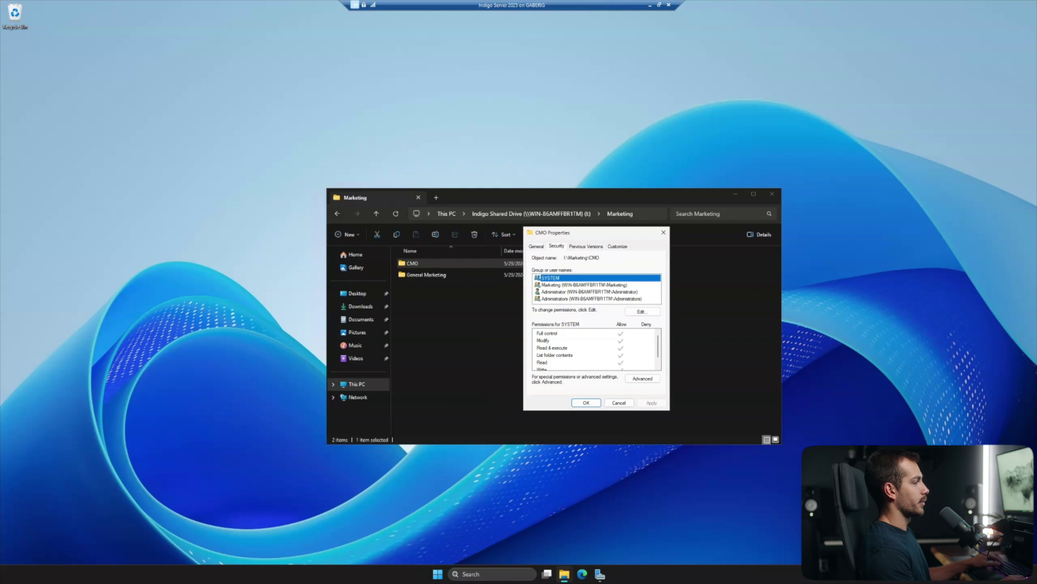
click(642, 378)
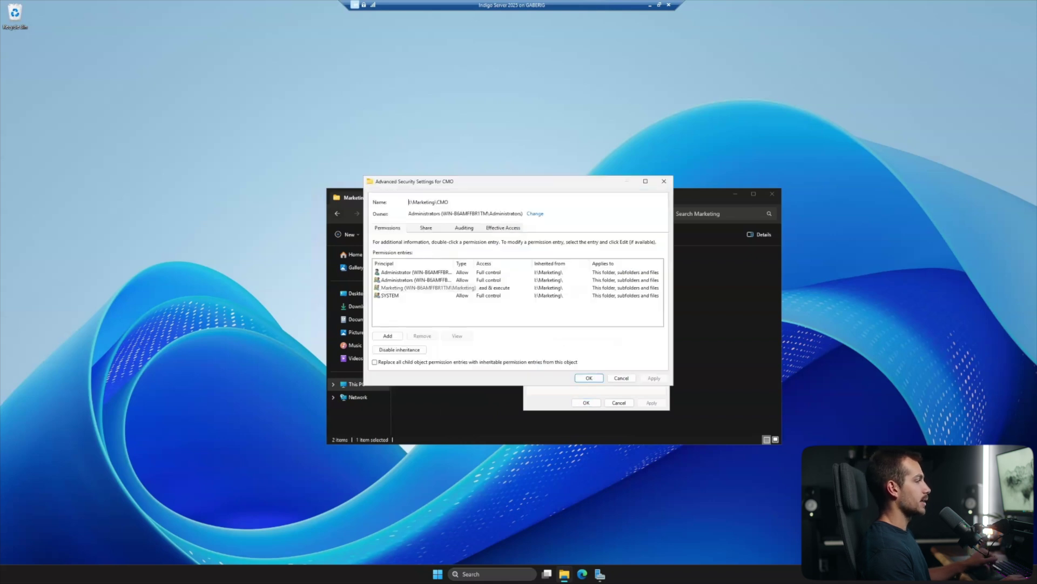
Try to remove the Marketing group's inherited permission entry from the CMO folder.
click(416, 287)
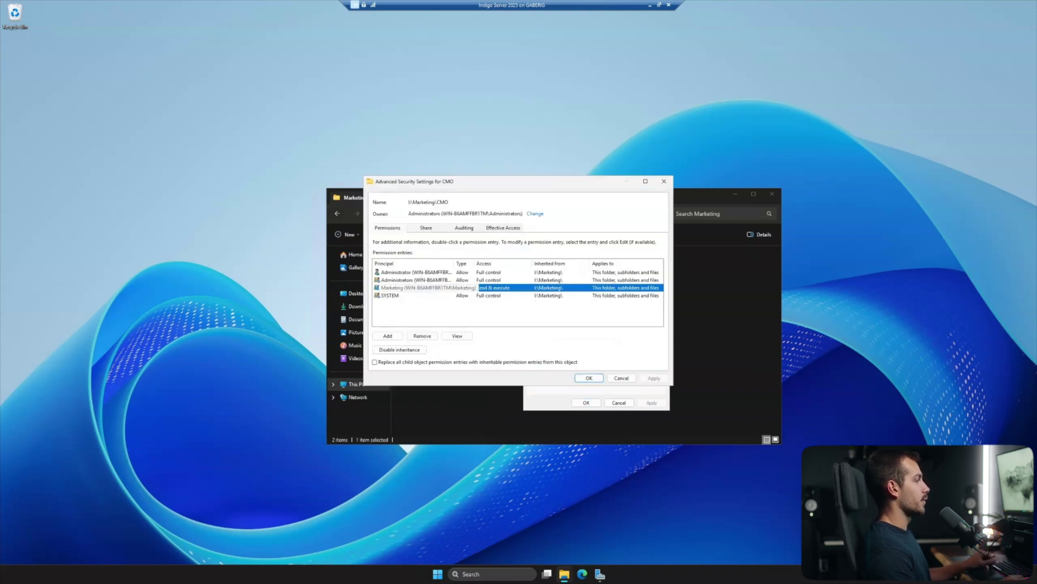
click(421, 336)
click(584, 324)
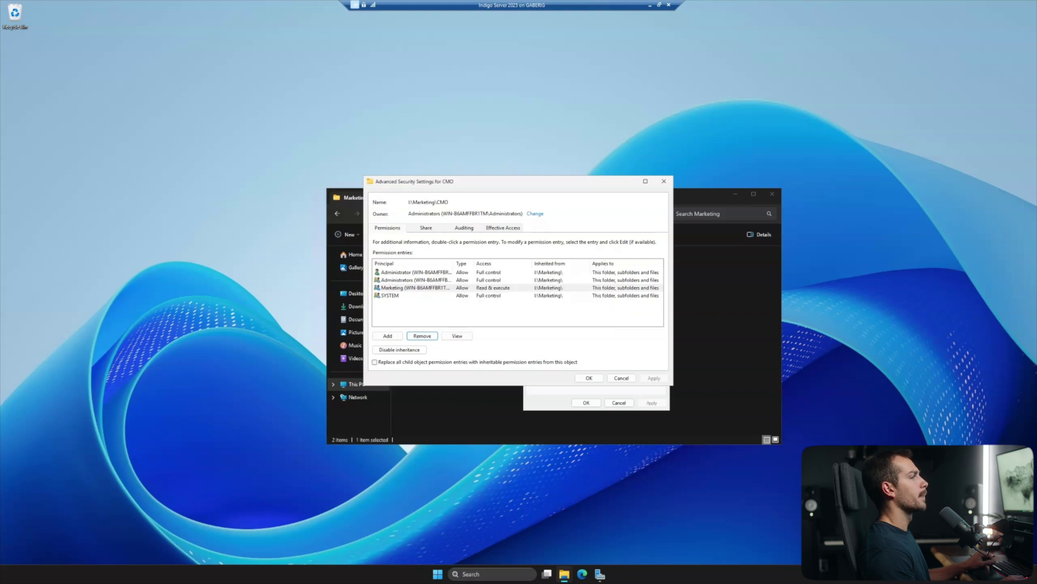
Disable inheritance on the CMO folder by converting its permissions to explicit ones, and remove the Marketing group's entry.
click(399, 349)
click(519, 271)
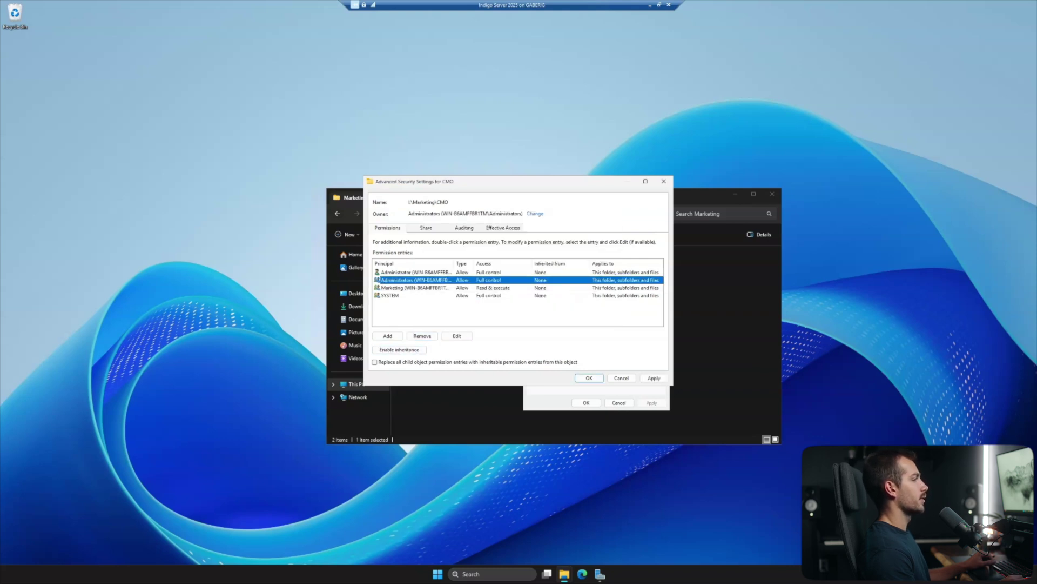
click(410, 287)
click(422, 336)
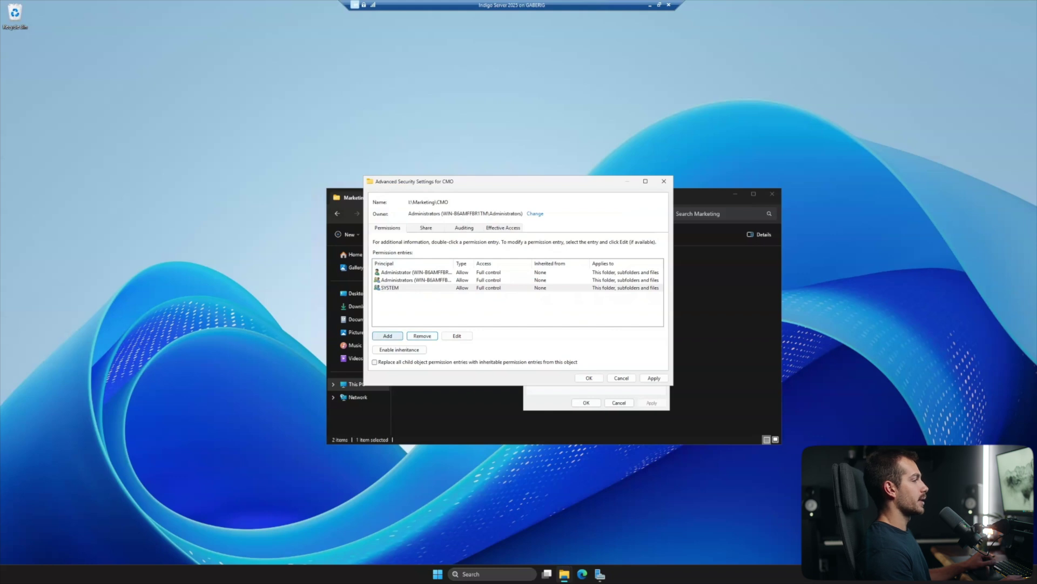
click(653, 377)
key(Return)
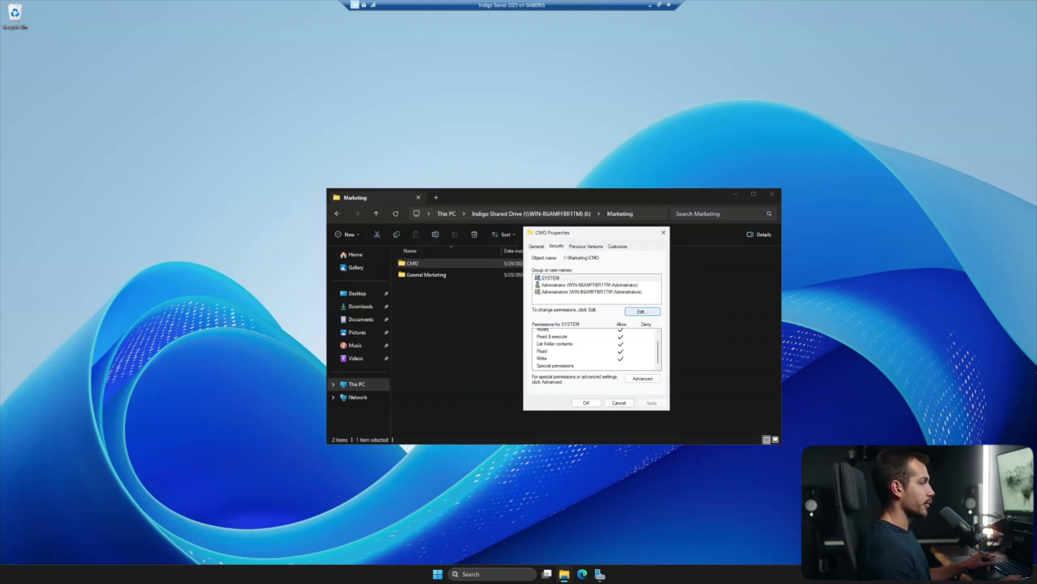
Add the chief marketing officer's user account to the CMO folder's permission list.
click(643, 311)
click(626, 355)
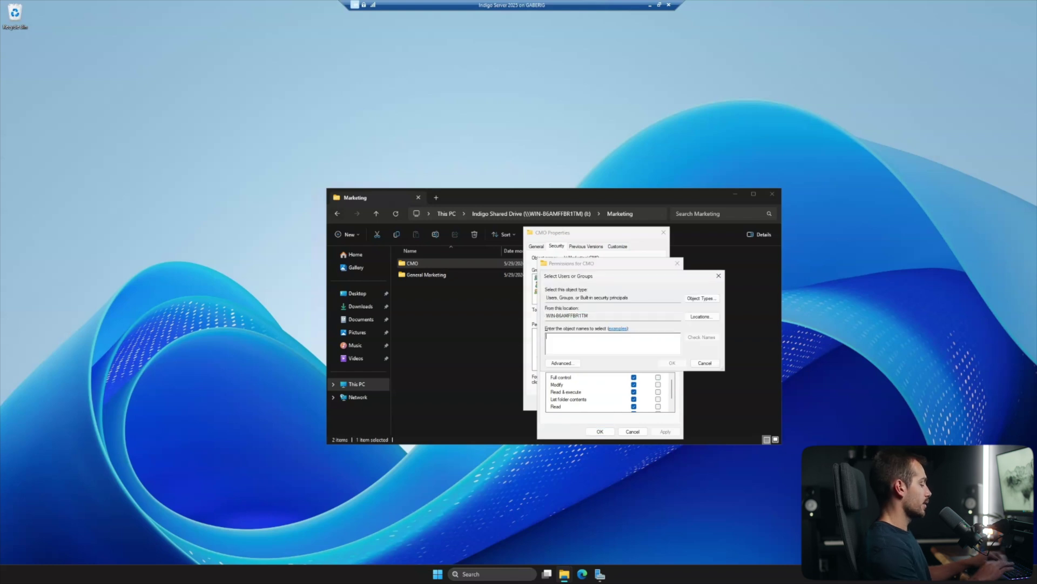
text(jon)
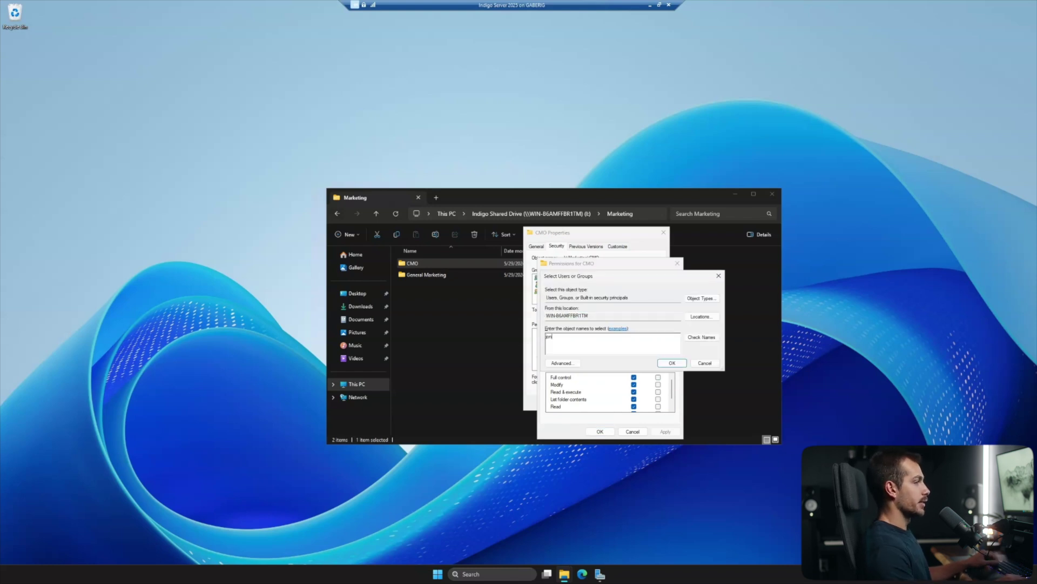
click(701, 336)
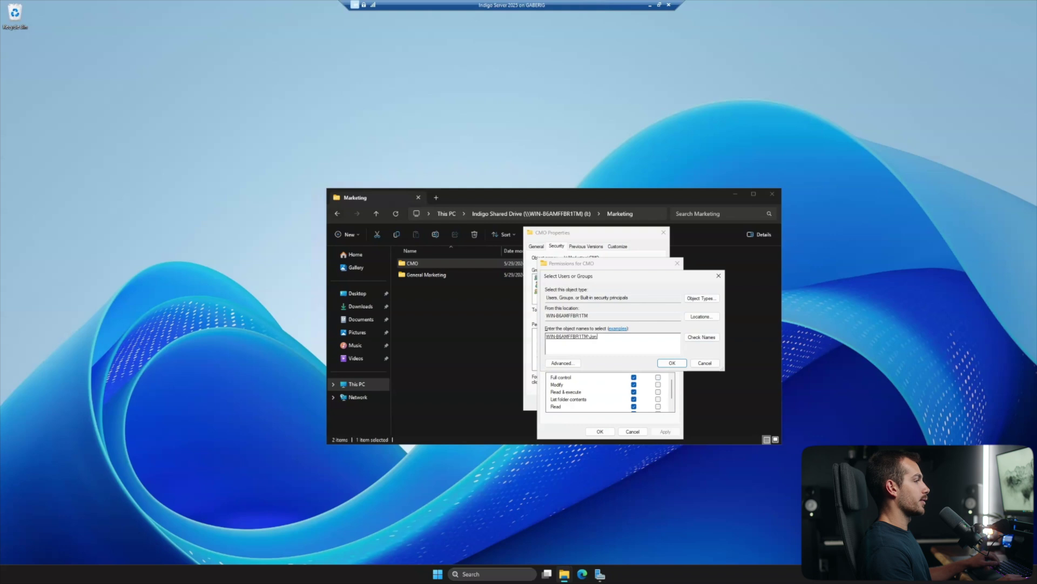
key(Return)
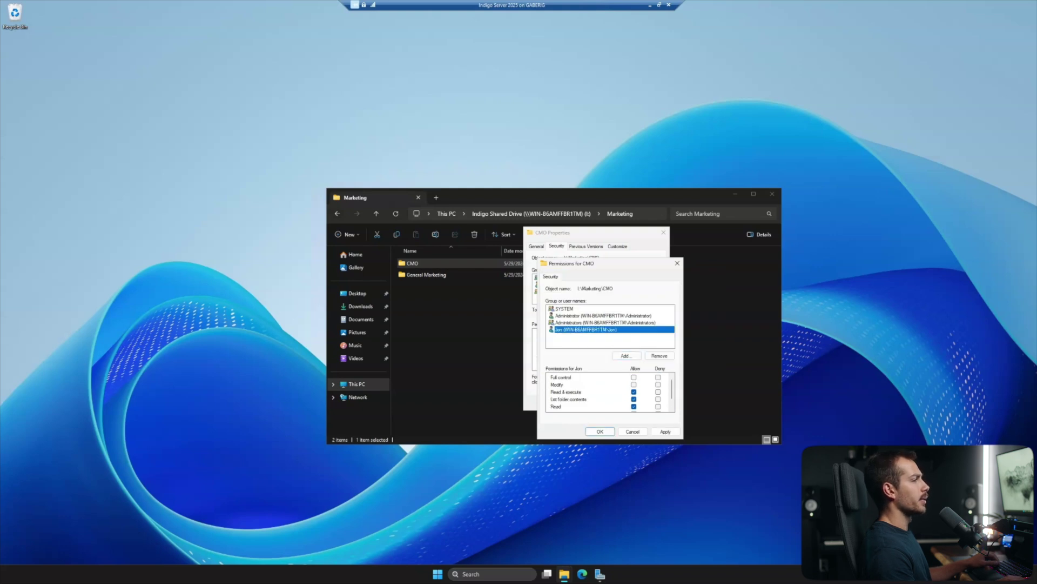
Allow the added user Full control over the CMO folder and save its properties.
click(634, 378)
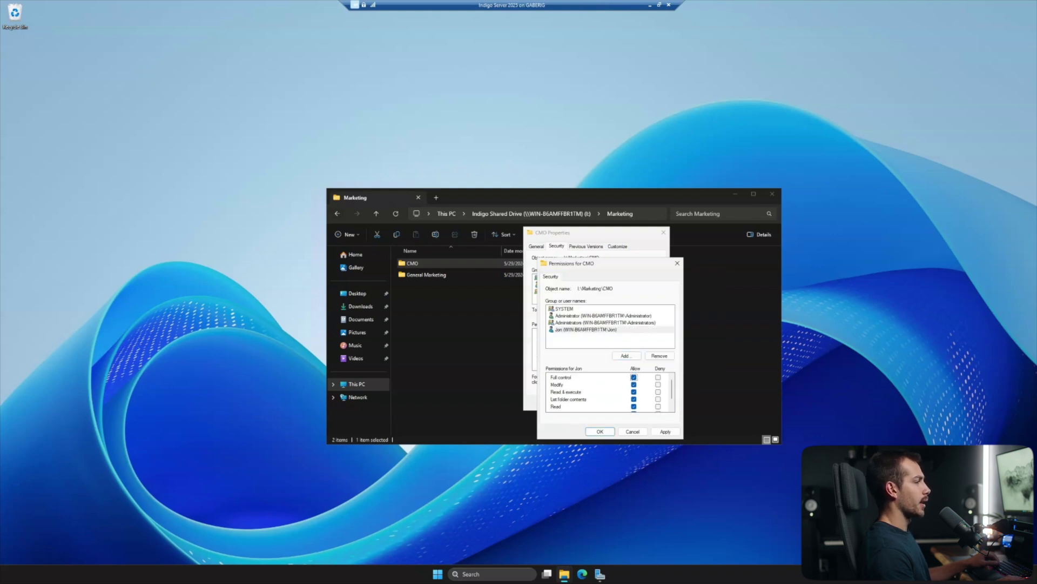
click(665, 431)
click(599, 431)
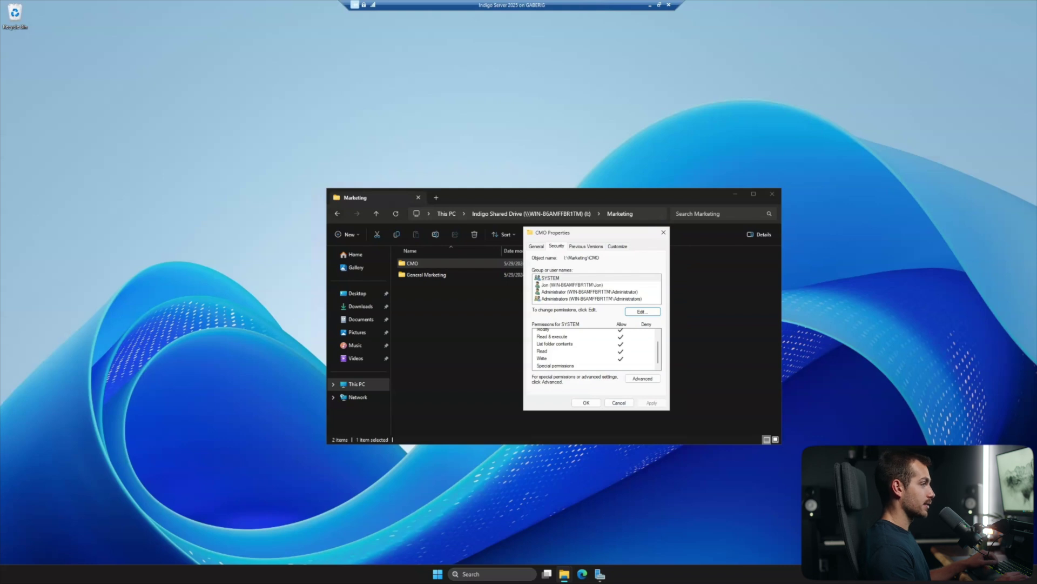
key(Return)
Open the security properties of the General Marketing folder.
click(427, 274)
right_click(418, 275)
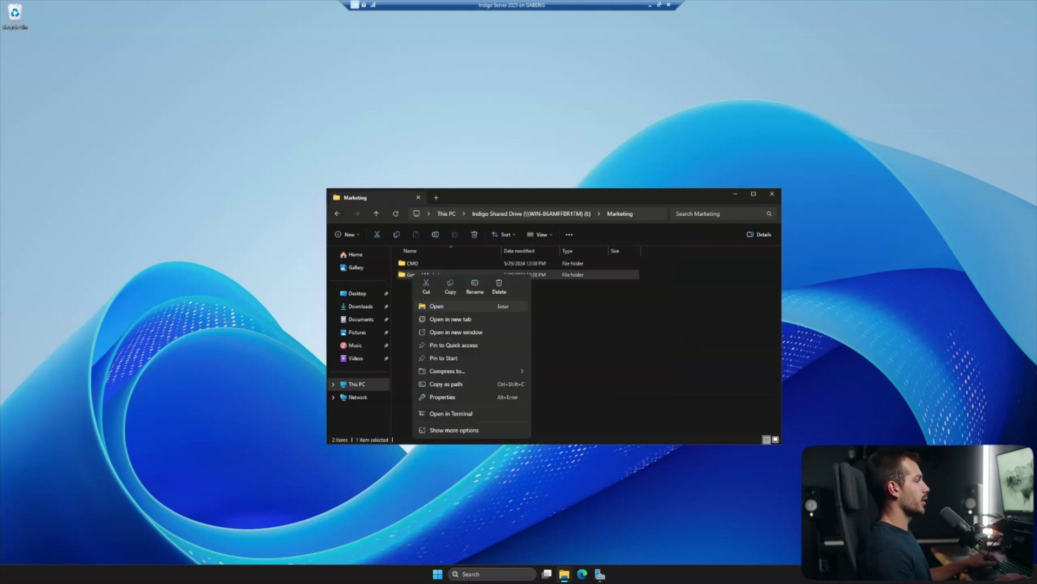
click(449, 397)
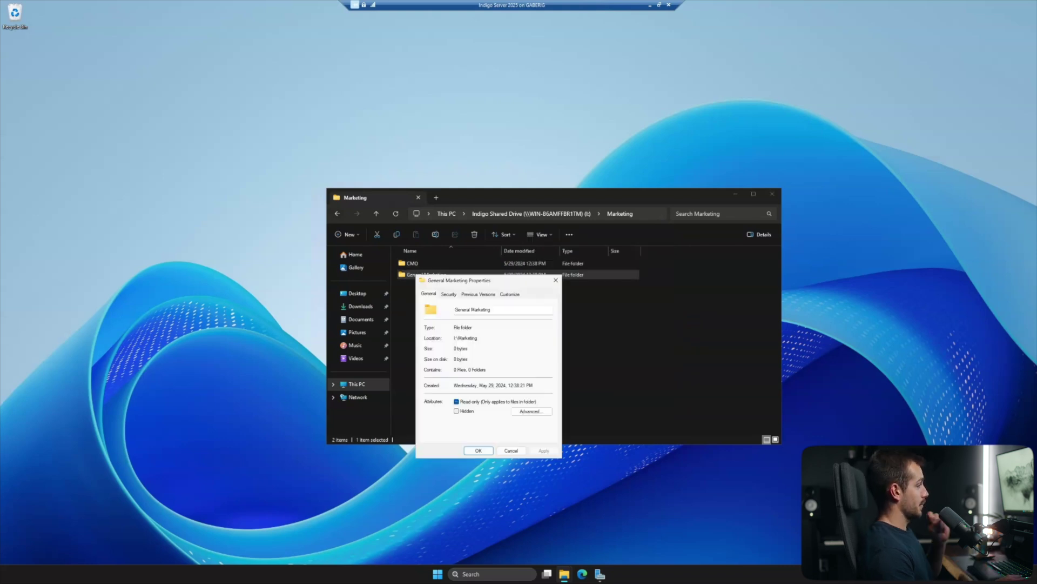
click(448, 294)
click(534, 426)
click(535, 425)
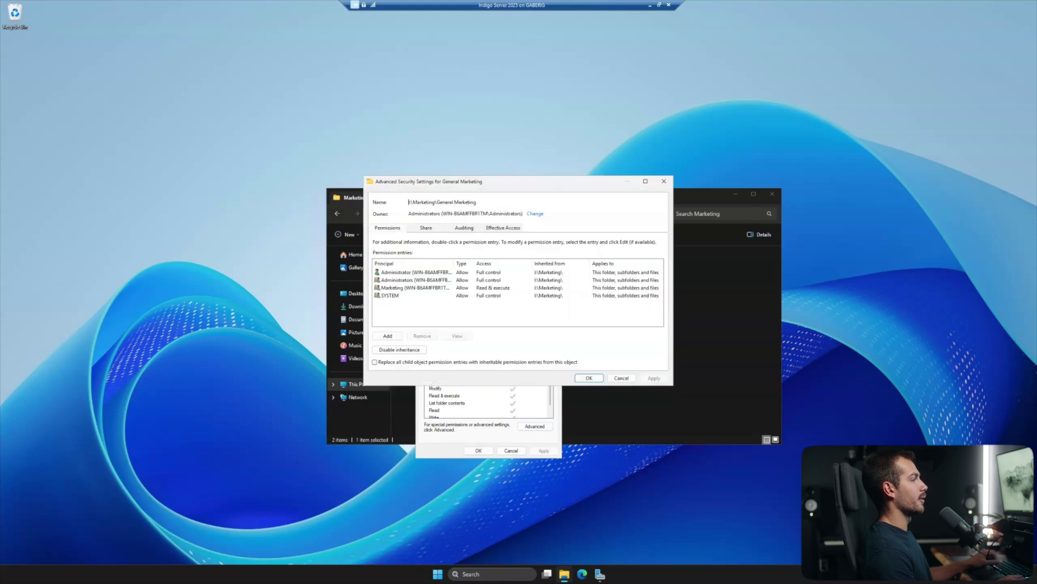
key(Escape)
Allow the Marketing group Write permission on the General Marketing folder and save its properties.
click(534, 359)
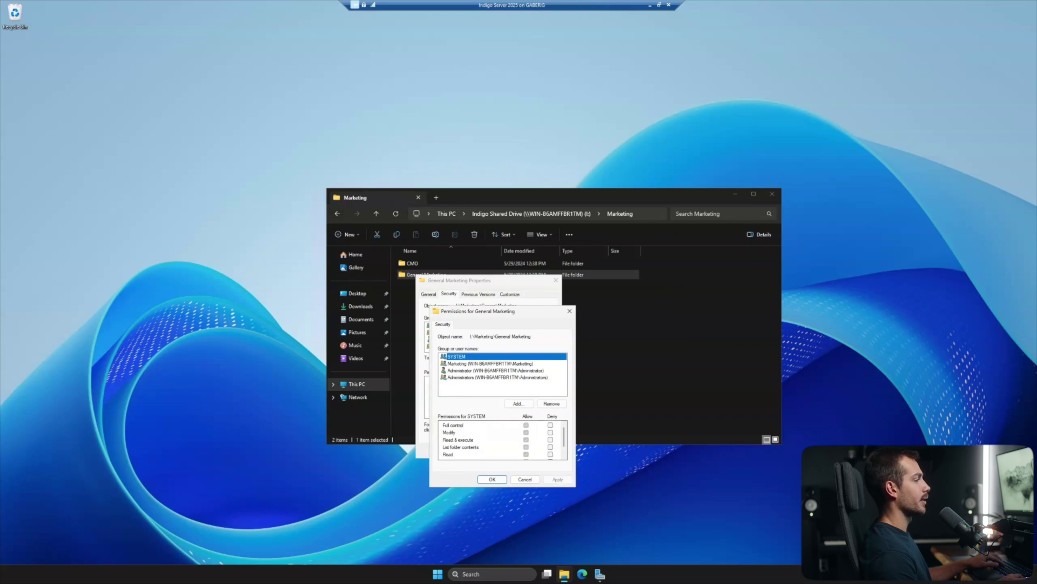
click(495, 370)
click(457, 356)
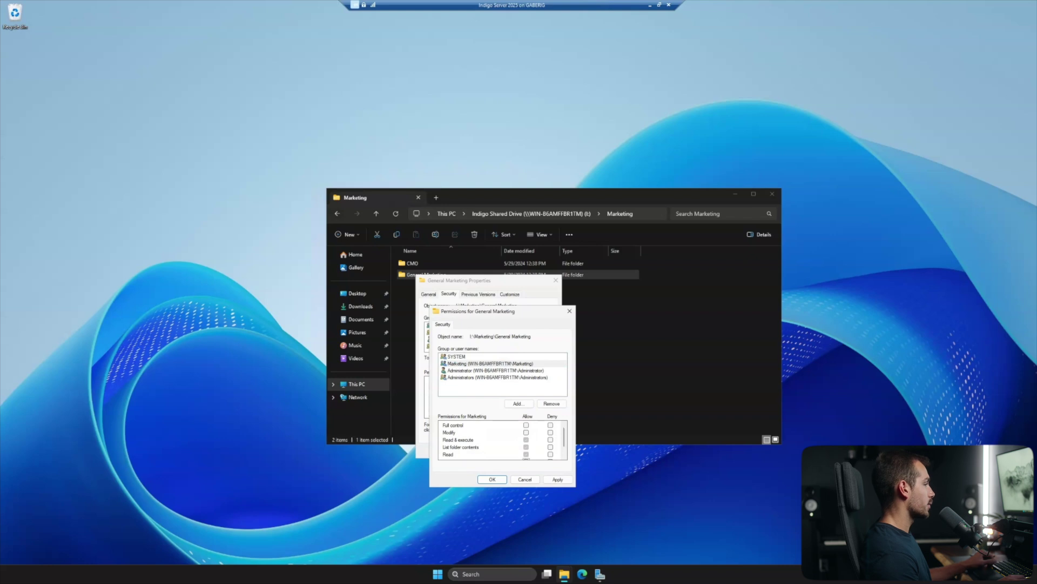
scroll(526, 448, down, 1)
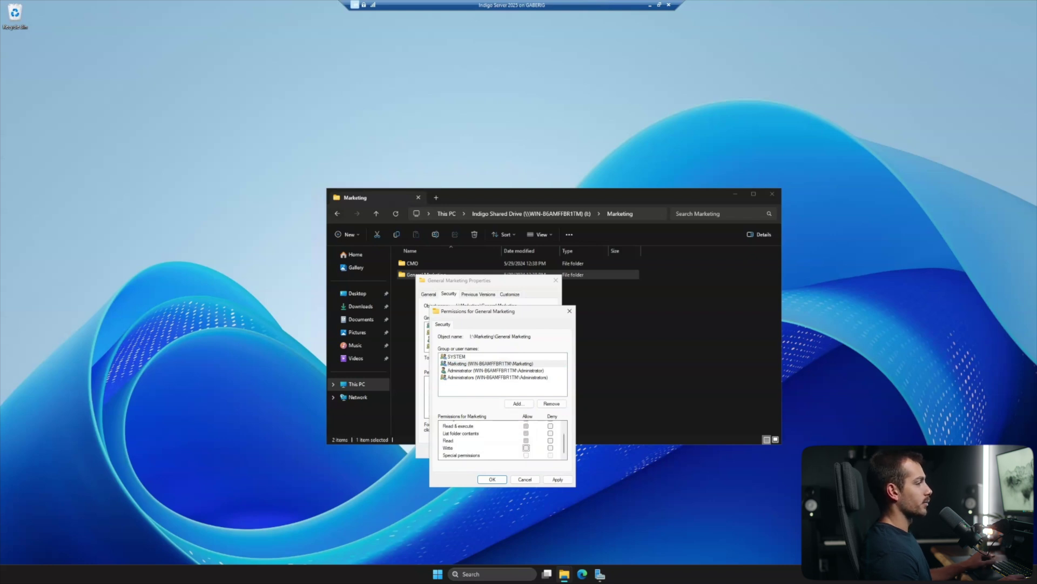
scroll(527, 447, up, 1)
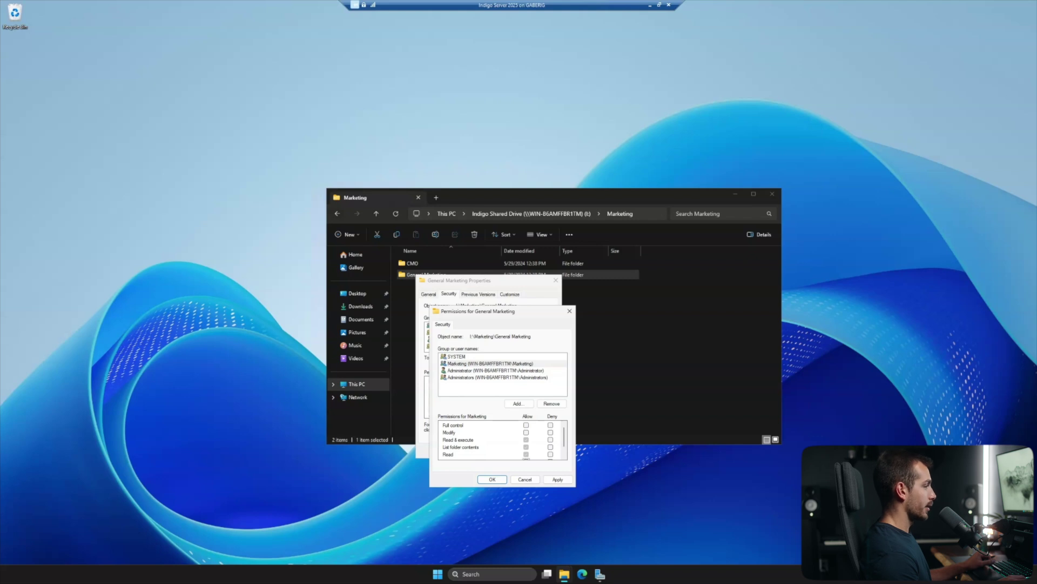
scroll(526, 432, down, 1)
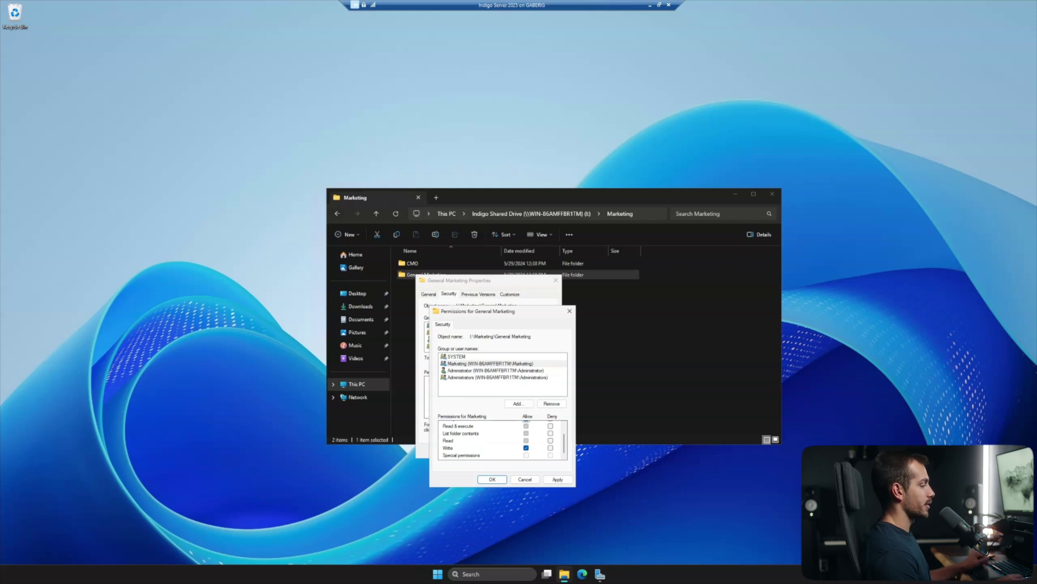
click(557, 479)
key(Return)
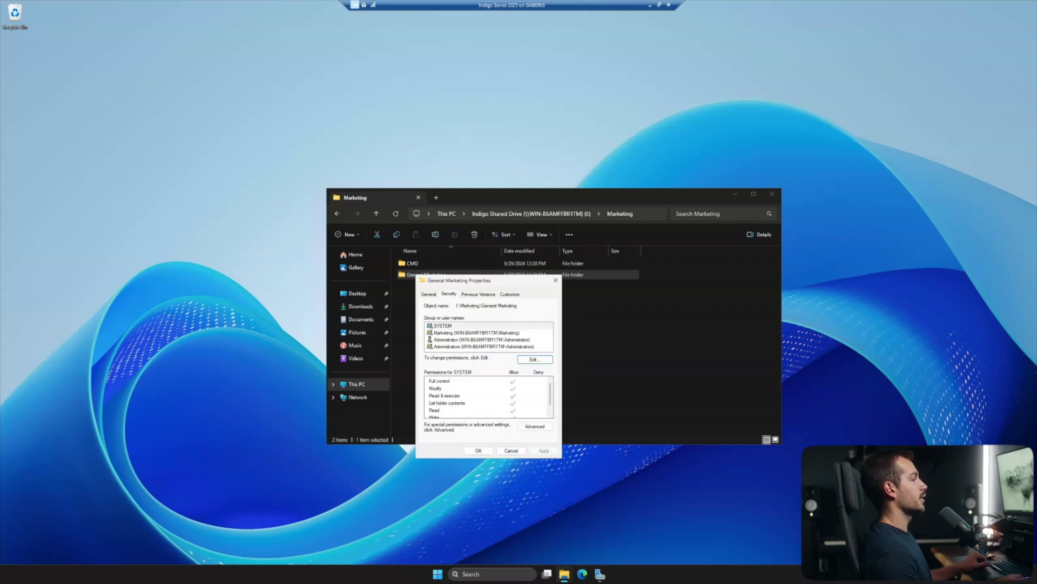
key(Return)
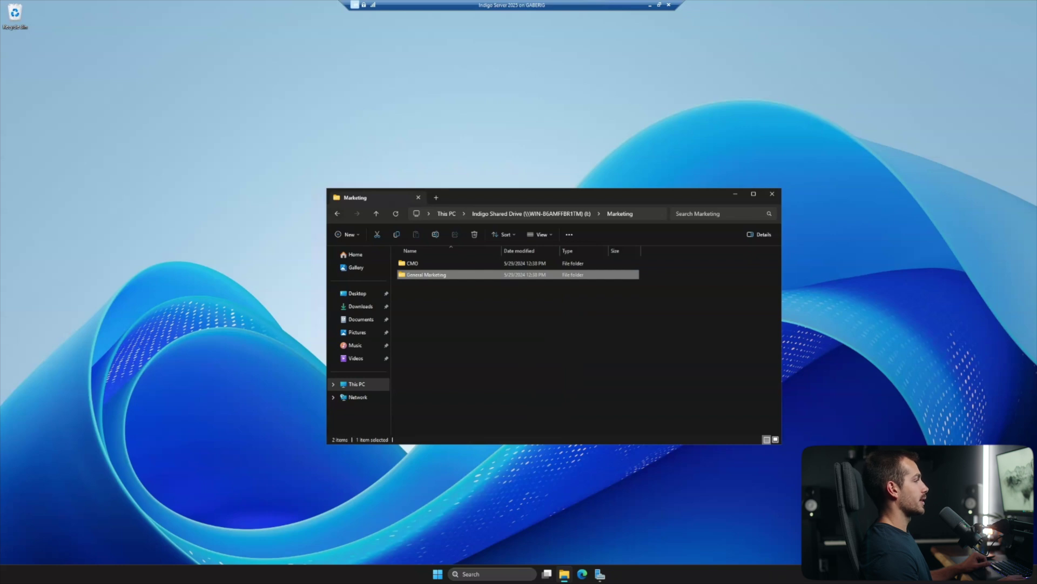
Go back up to the root of the Indigo Shared Drive.
key(alt+Up)
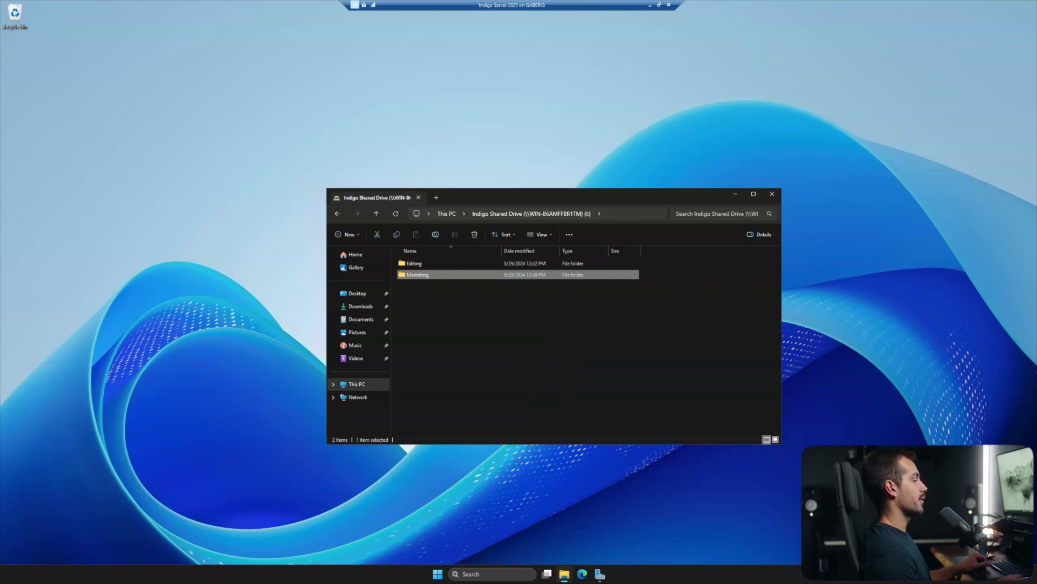
key(Up)
key(Down)
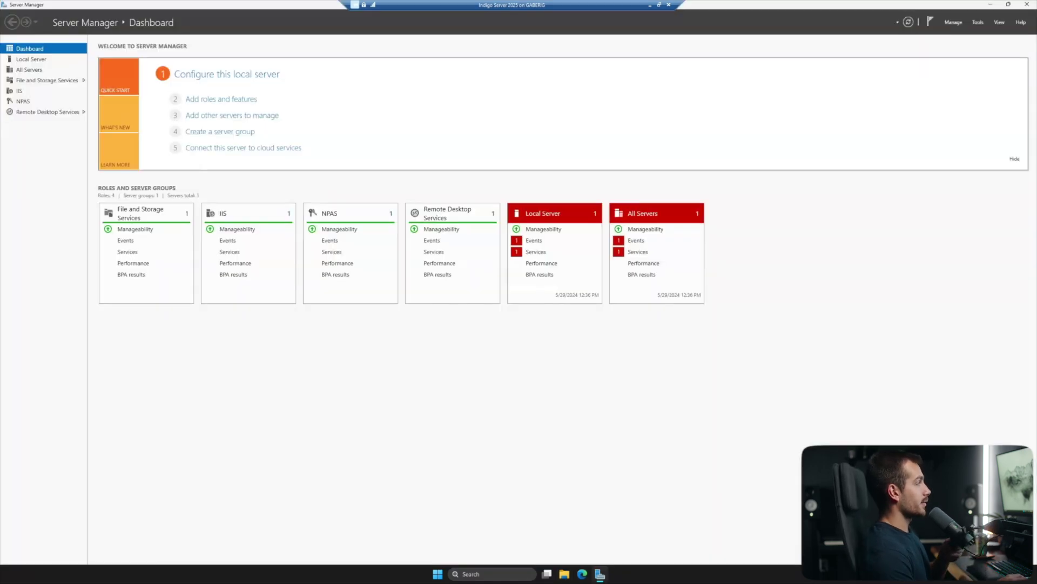
Switch to Server Manager and launch Computer Management.
click(977, 22)
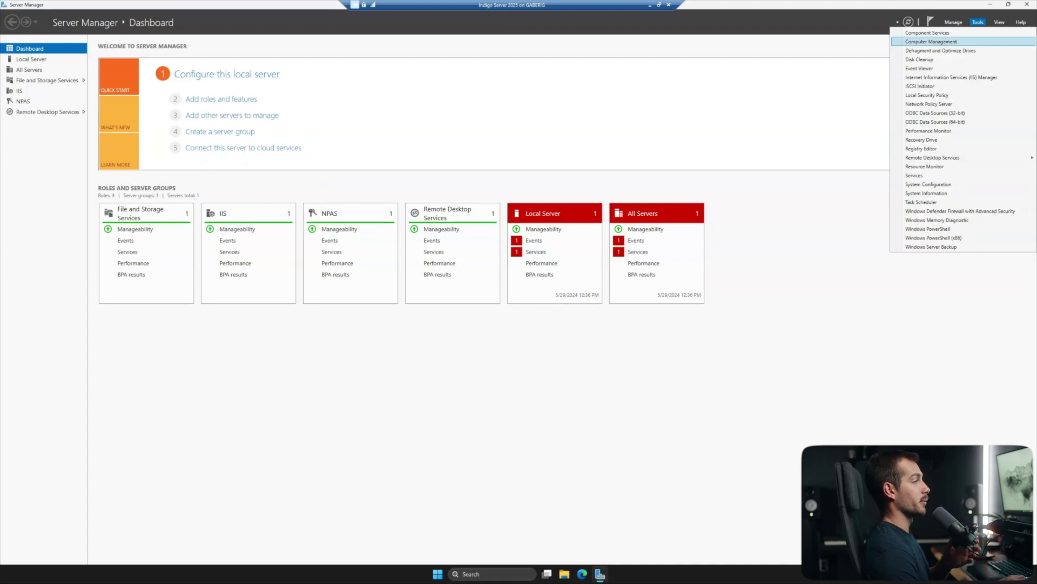
key(Return)
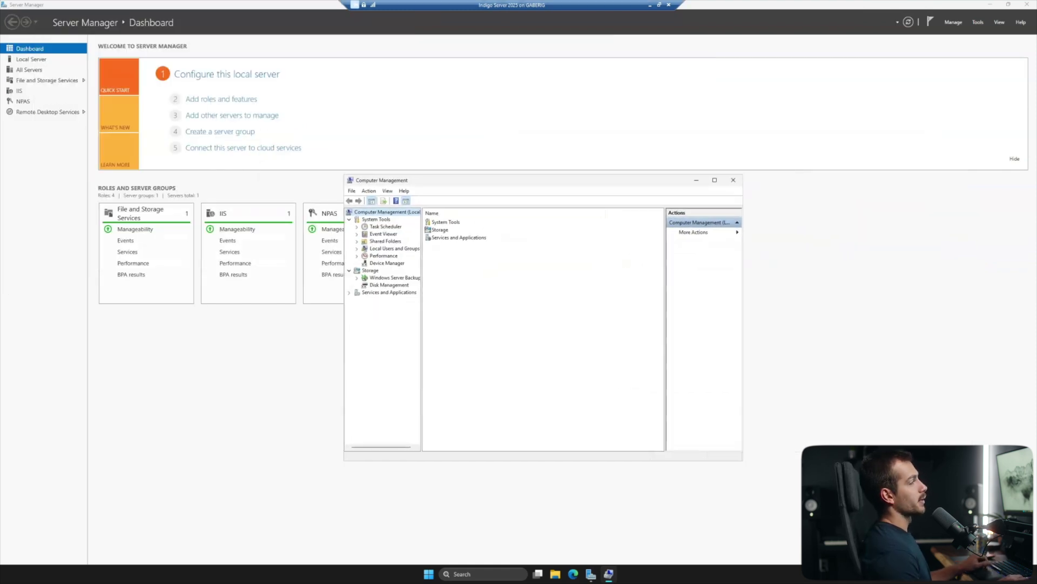
drag(543, 180, 496, 174)
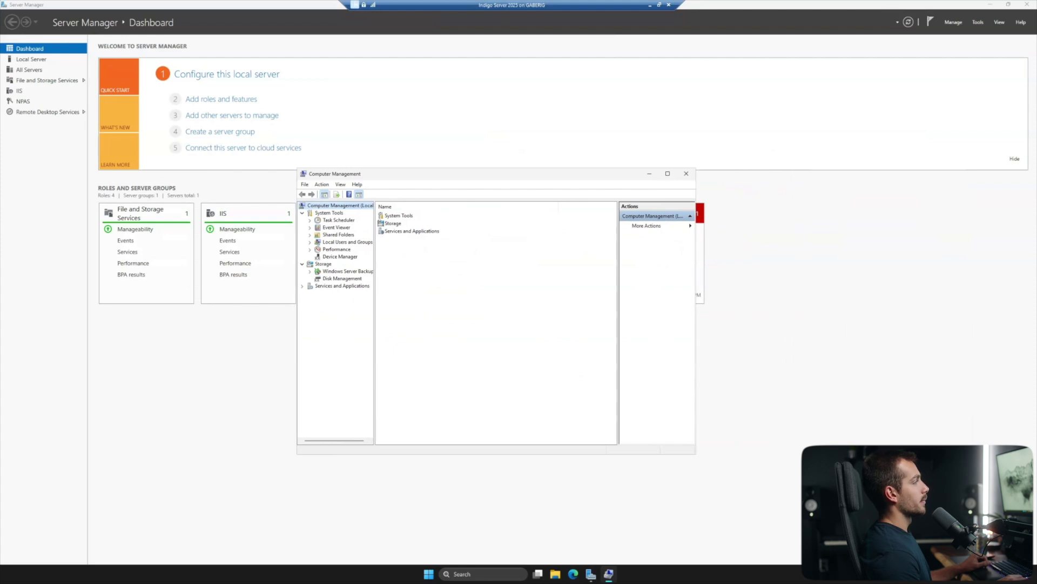
click(347, 241)
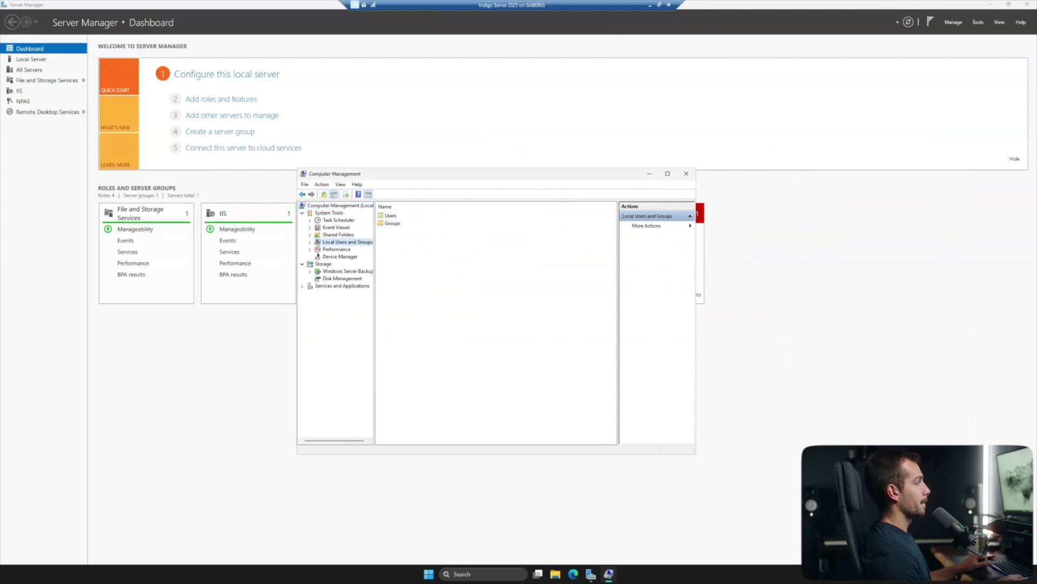
double_click(391, 215)
right_click(397, 247)
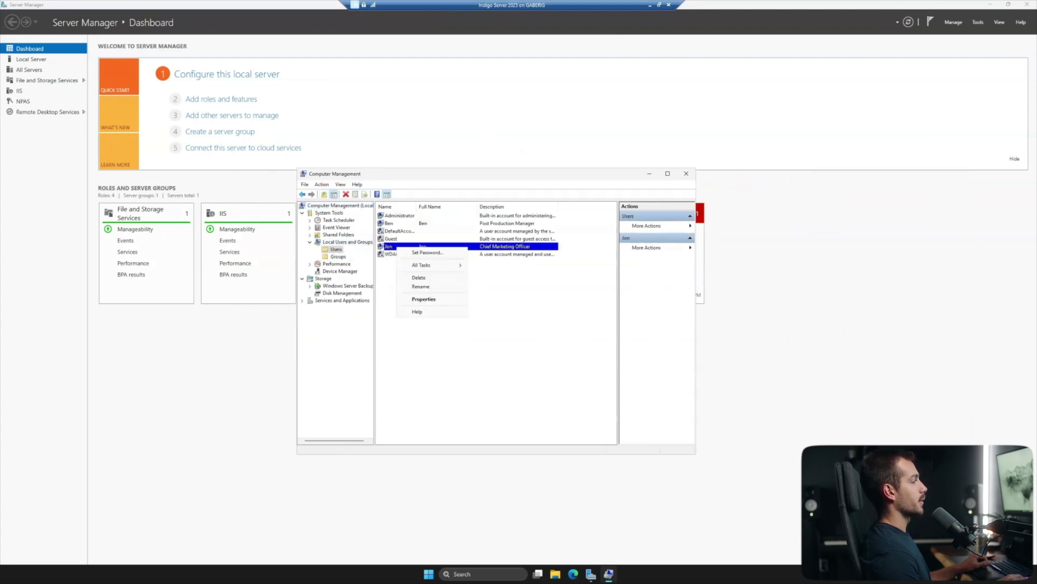
click(423, 298)
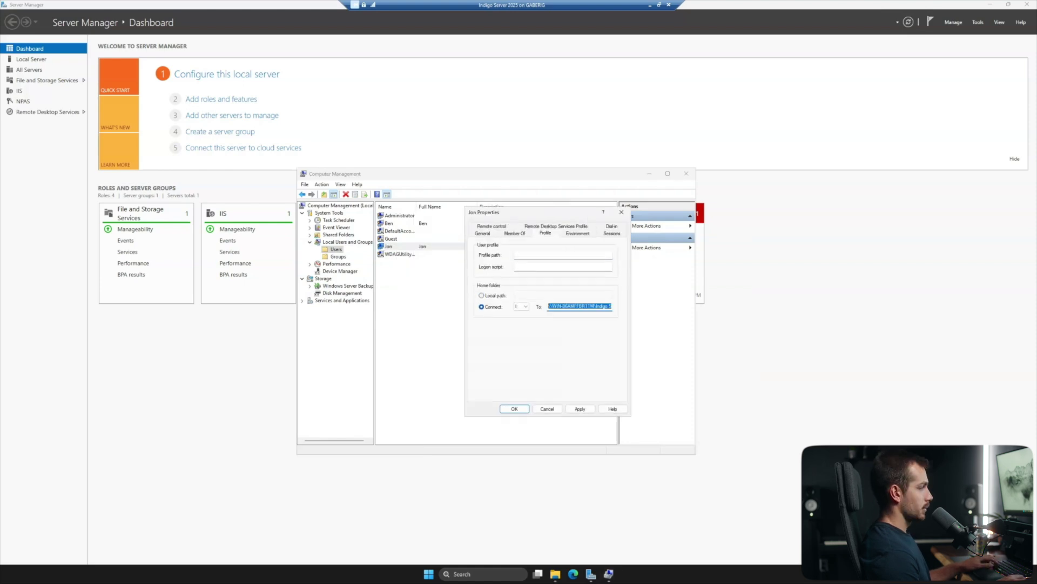
Place This PC in File Explorer beside the account properties to check the Indigo Shared Drive's mapped letter.
drag(532, 218, 570, 229)
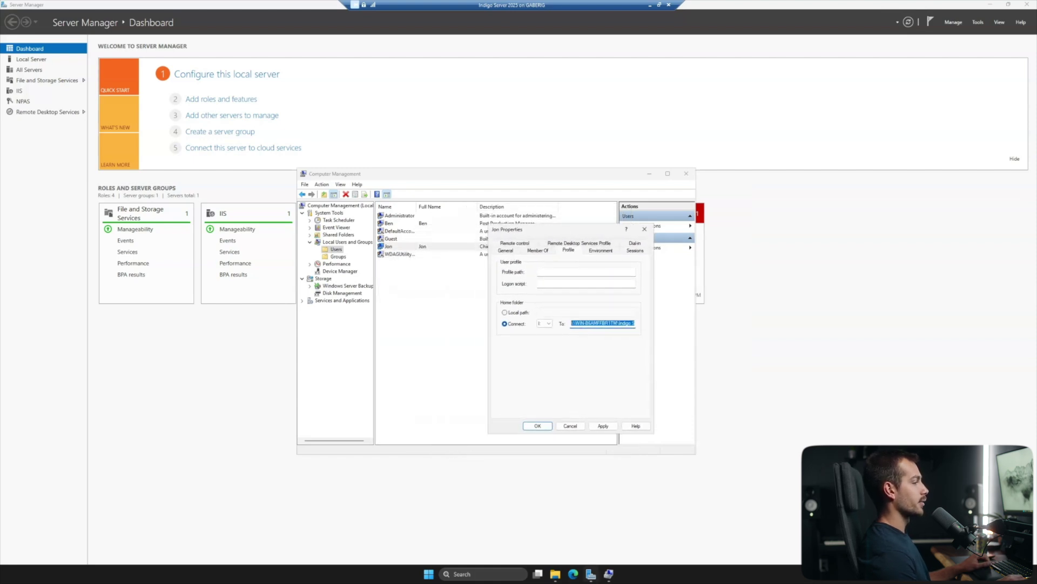
click(555, 573)
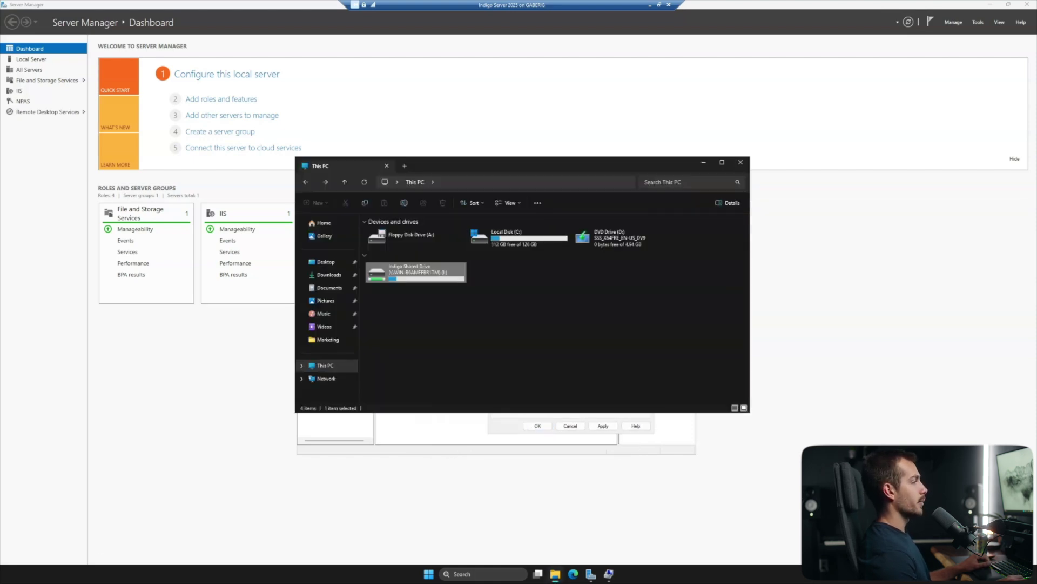
drag(508, 166, 334, 153)
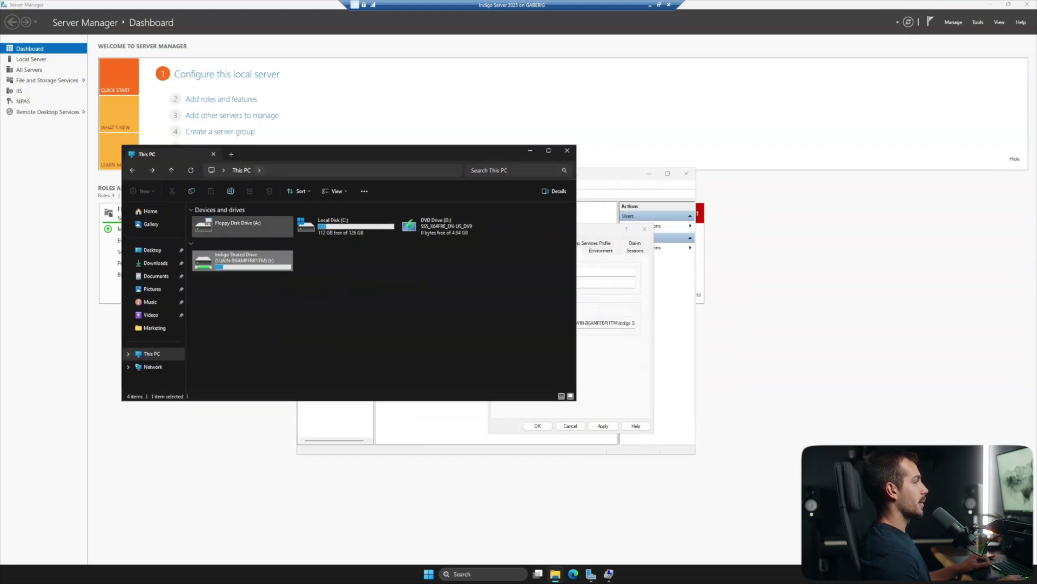
click(613, 229)
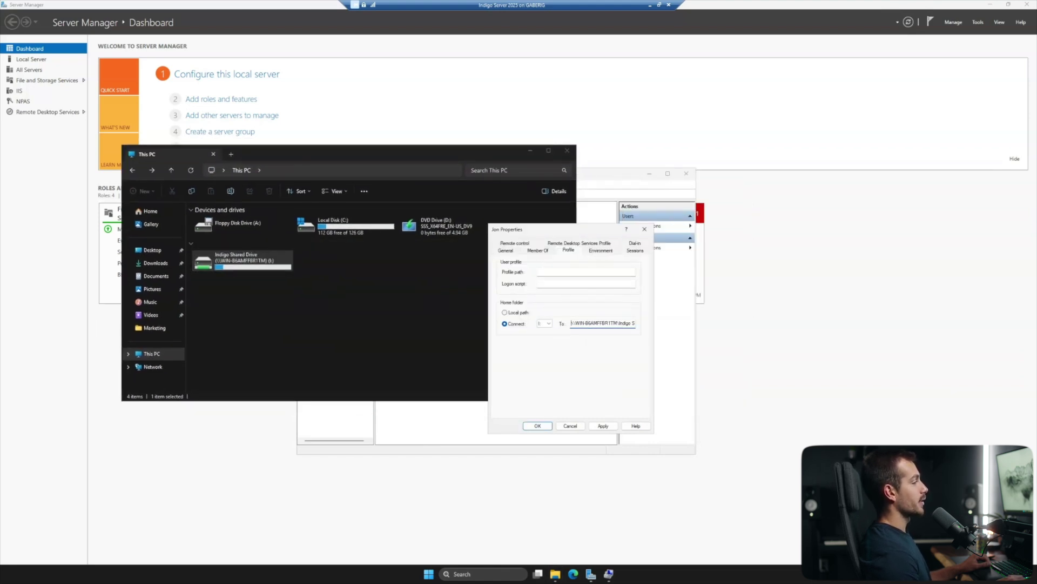
Select drive letter I: for the Chief Marketing Officer's connected home folder and save the account properties.
click(544, 323)
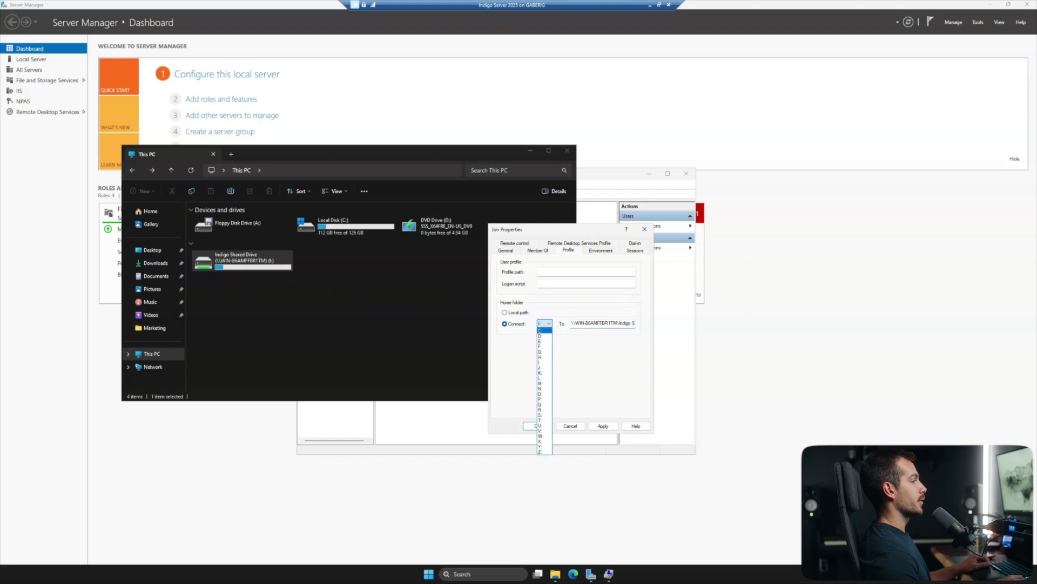
click(543, 363)
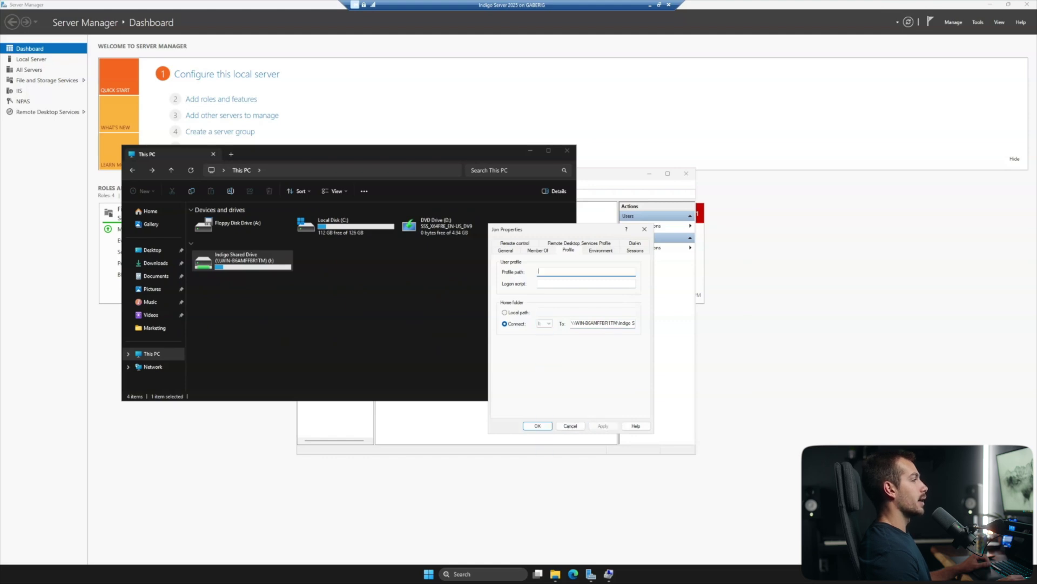
click(538, 426)
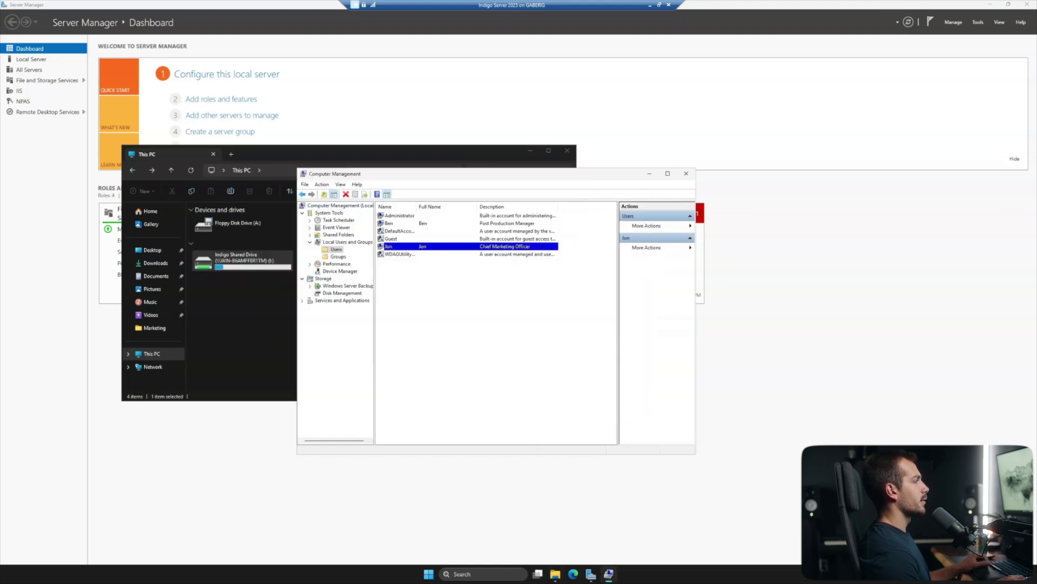
Open the profile settings in the properties of the Post Production Manager's user account.
click(427, 223)
right_click(430, 225)
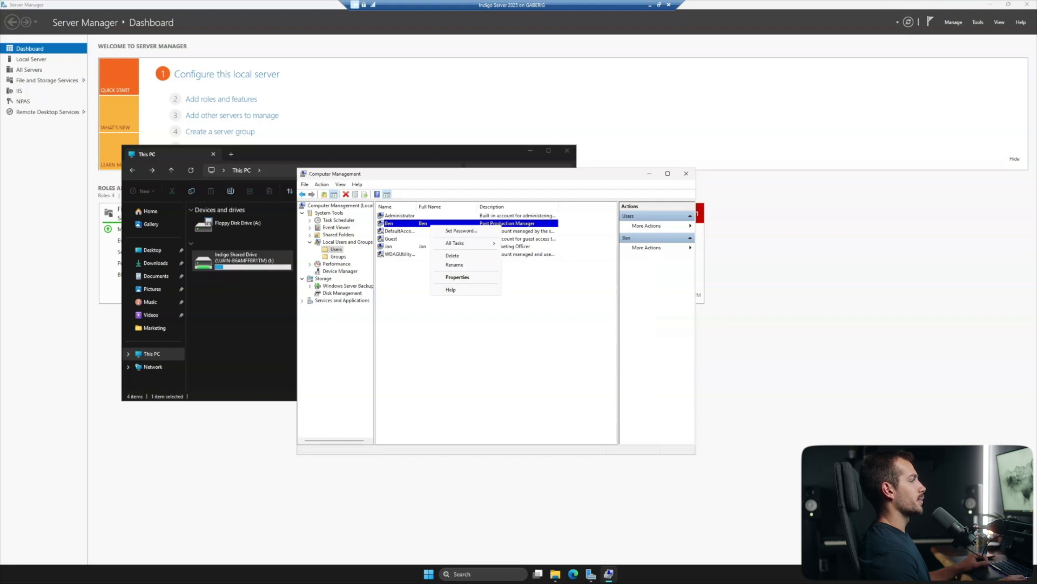
click(457, 277)
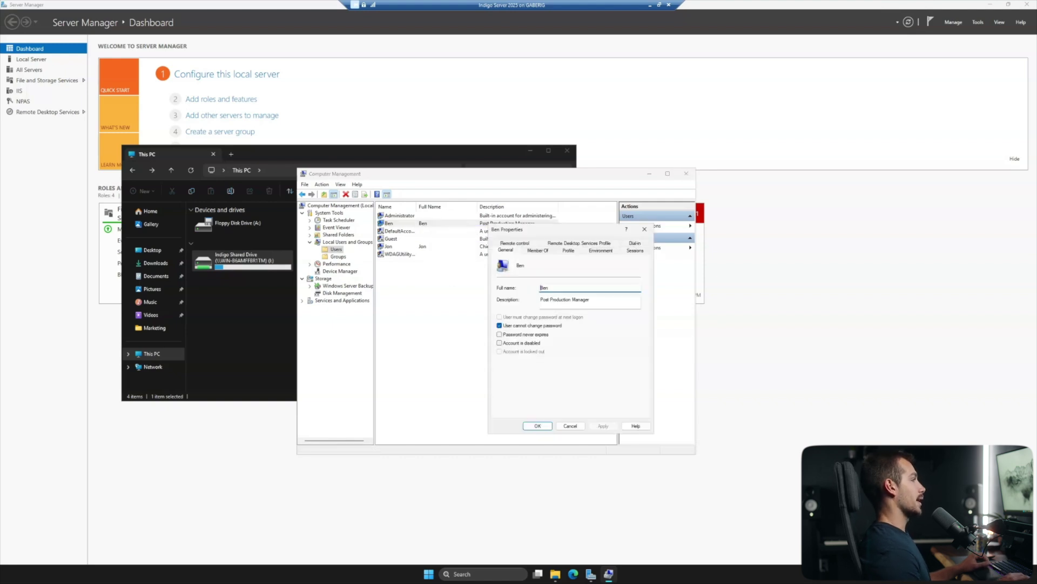
click(567, 250)
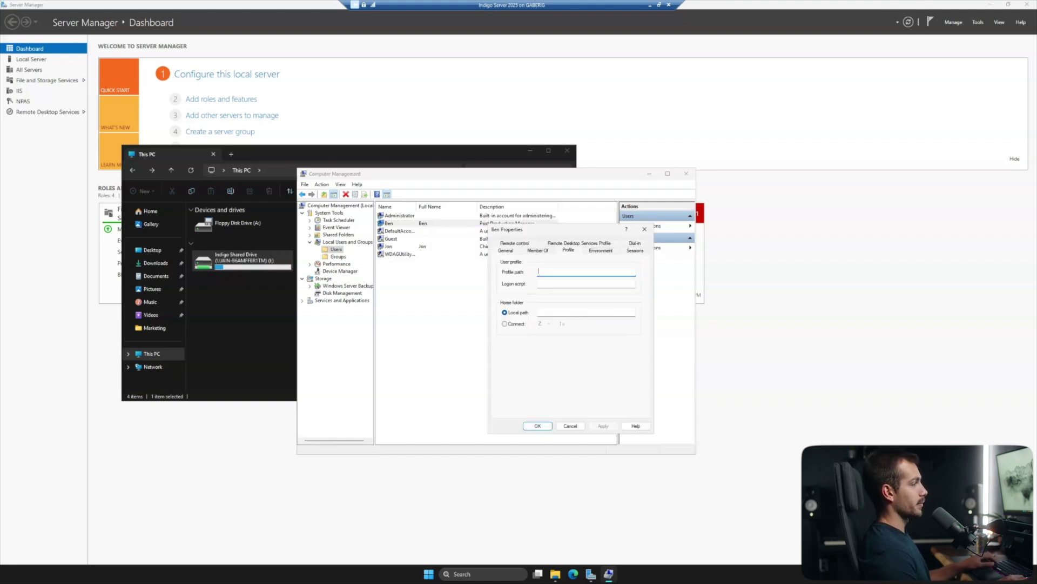
Connect the Post Production Manager's home folder as drive I: to the copied Indigo Shared Drive network path and save the properties.
click(505, 323)
click(545, 323)
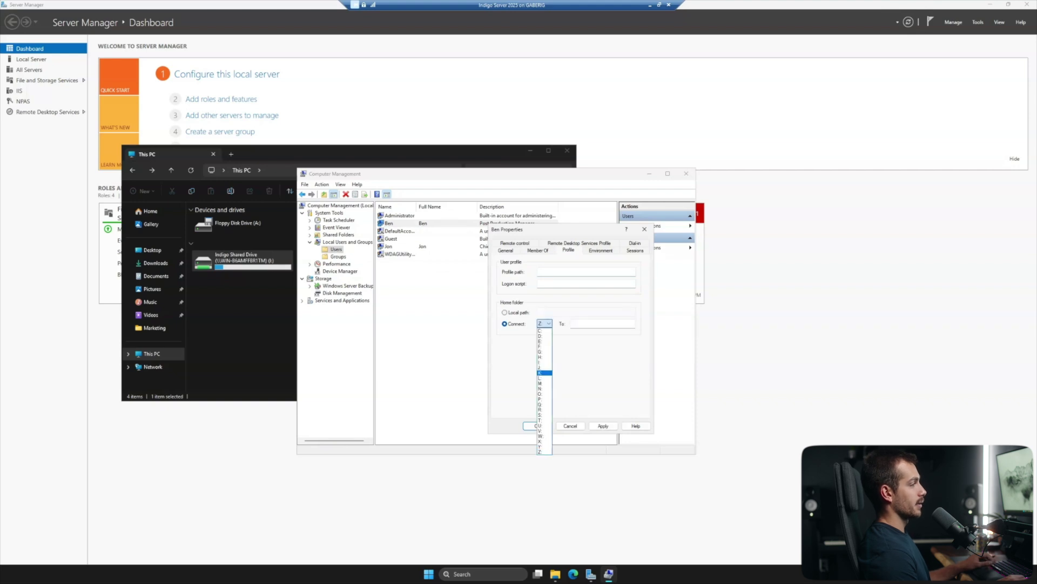
click(543, 361)
click(602, 323)
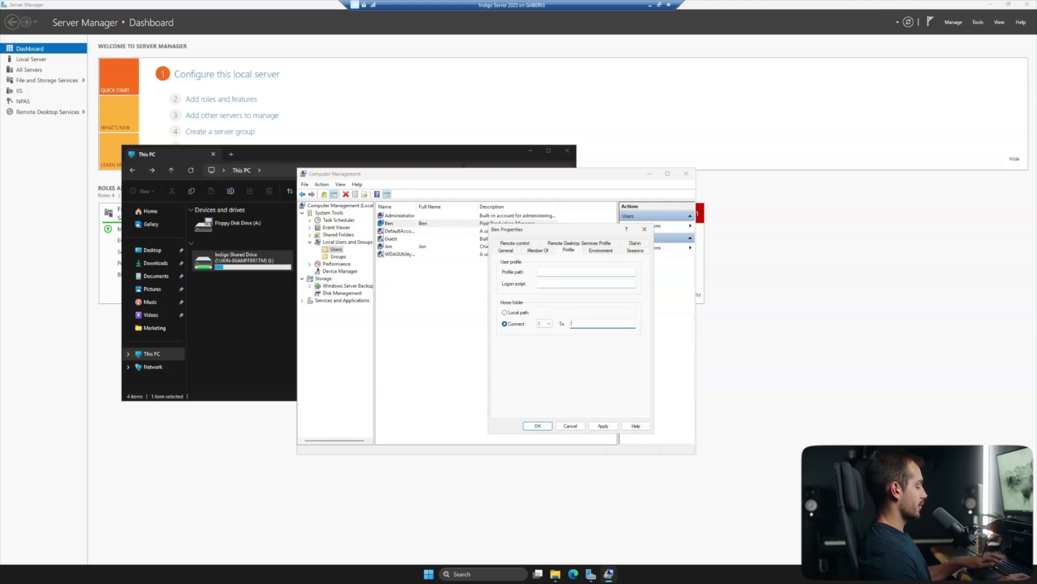
key(ctrl+v)
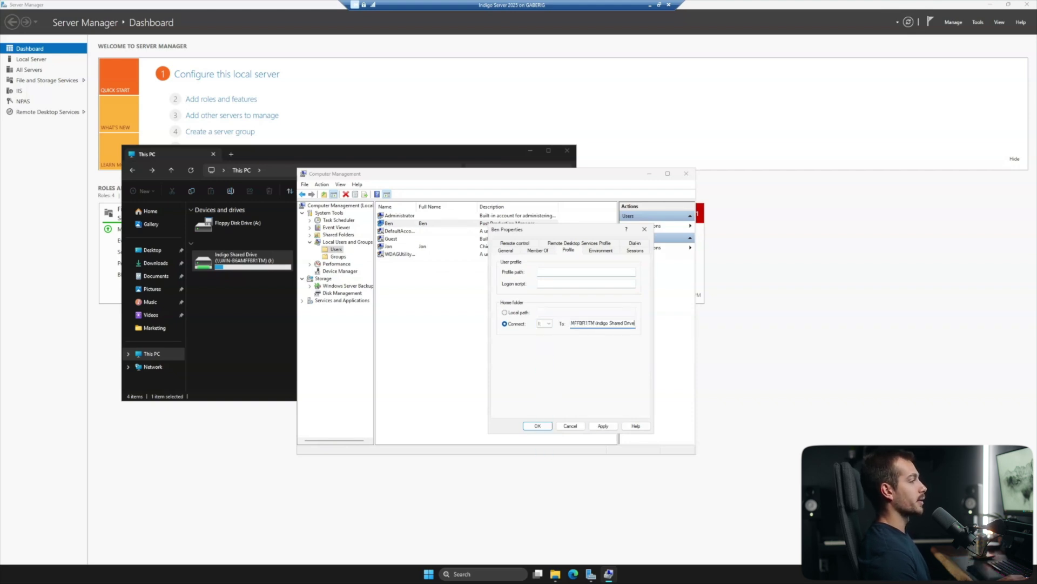
click(602, 426)
click(538, 425)
key(Return)
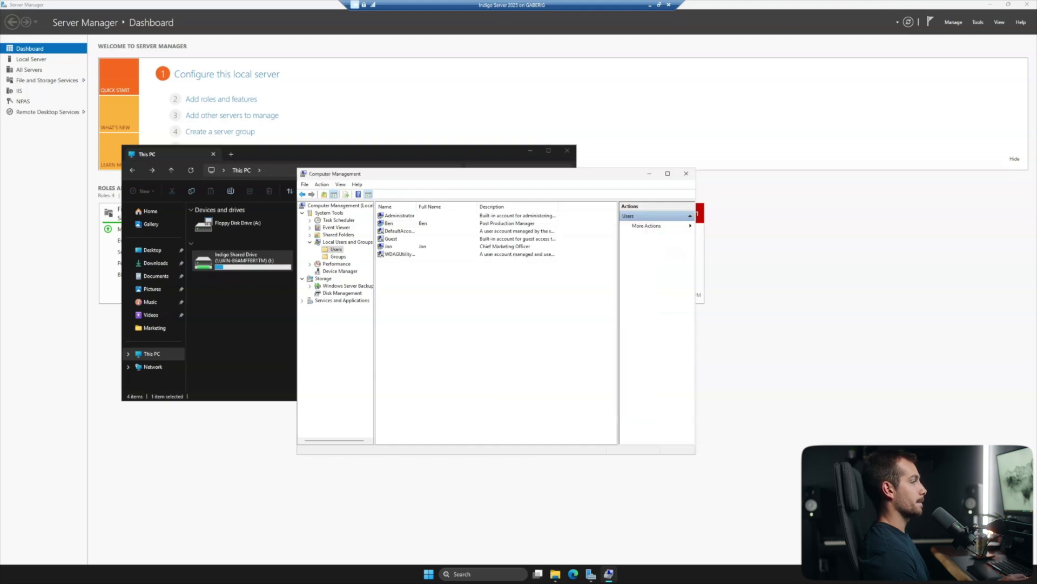